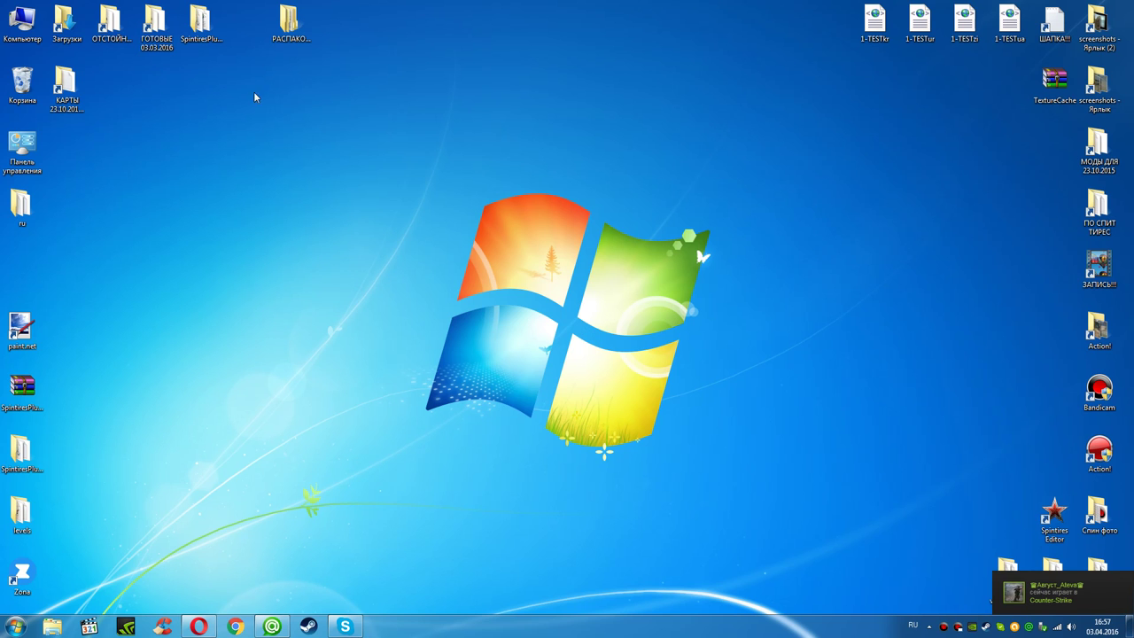
Step: Open the ОТСТОЙНИК folder and select the 1,34 ГБ '+A Ph CS6 13.0' archive
double_click(115, 27)
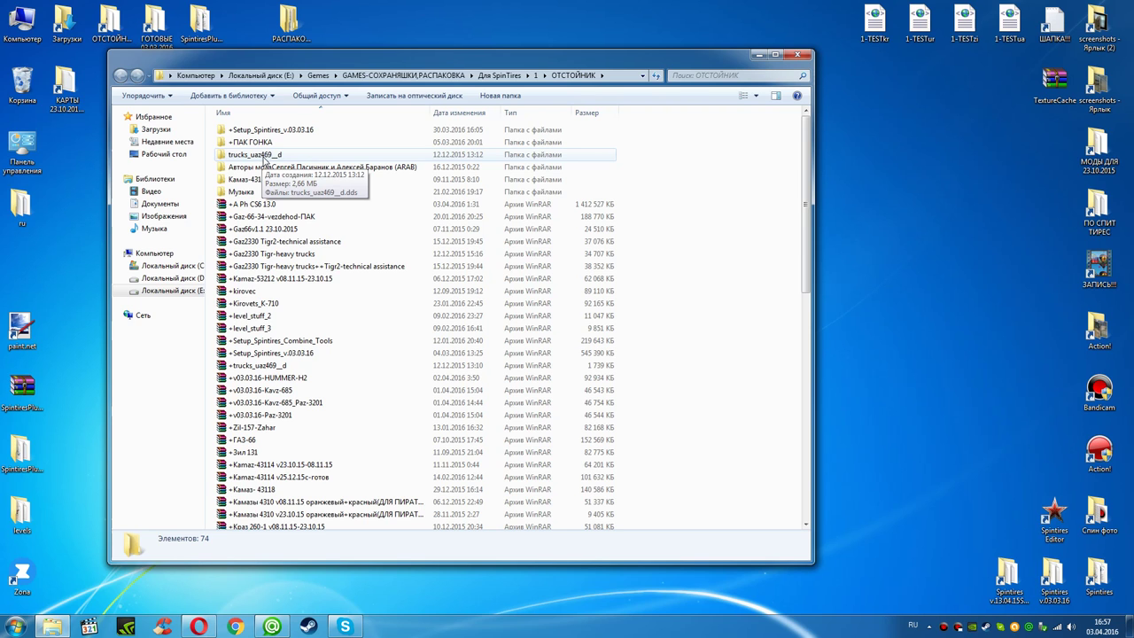
left_click(255, 207)
Step: Extract '+A Ph CS6 13.0' with WinRAR and open the extracted folder
right_click(255, 209)
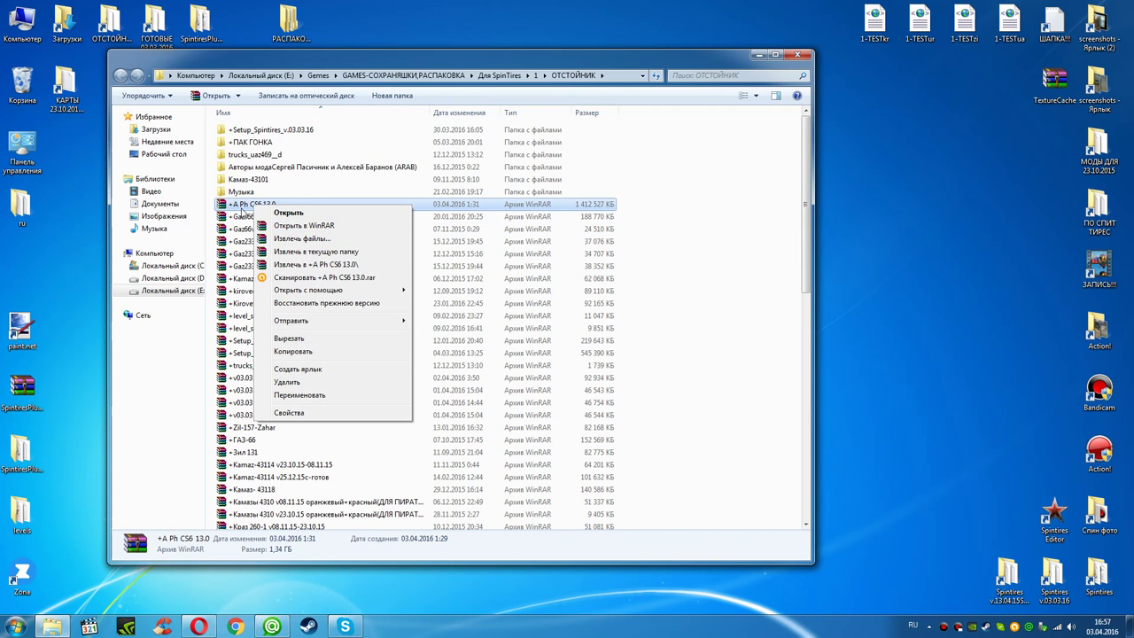
left_click(295, 239)
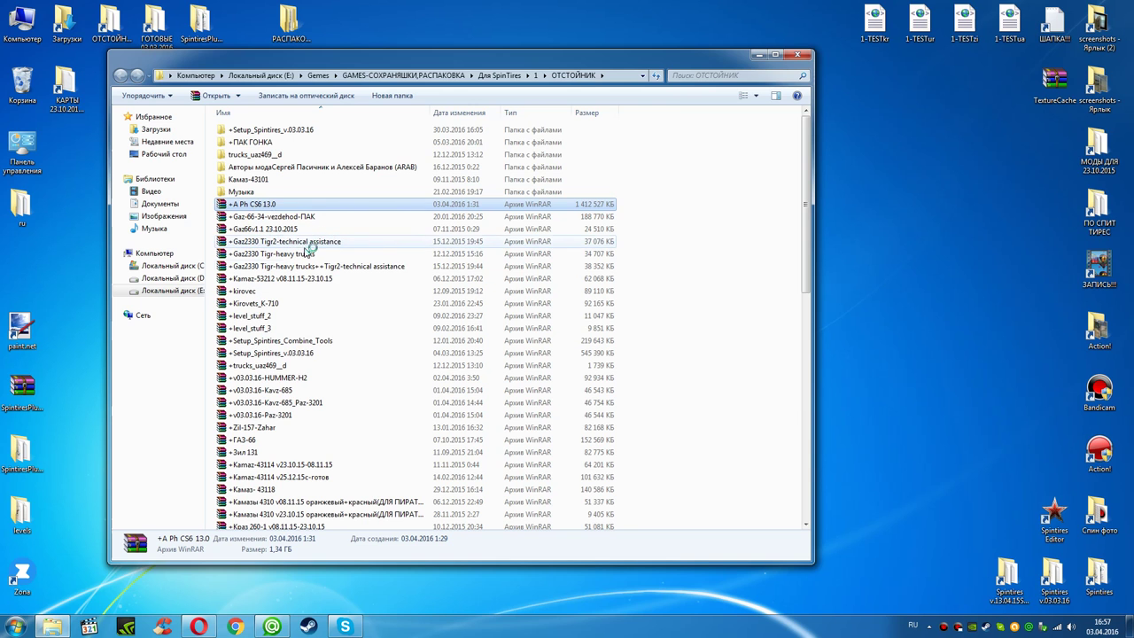
left_click(617, 437)
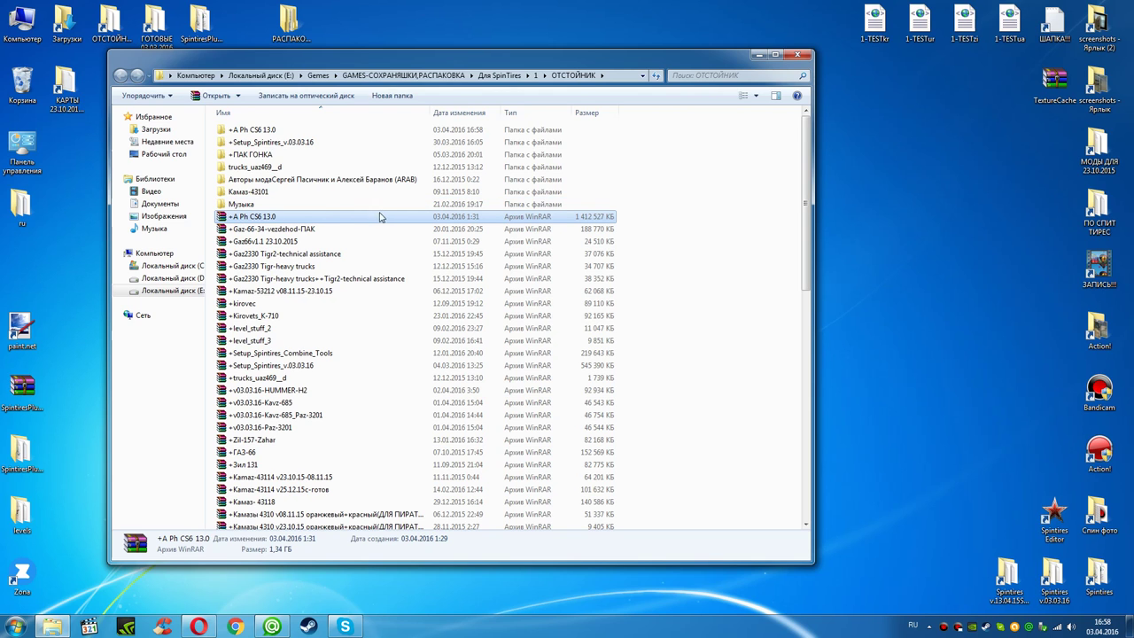
double_click(235, 133)
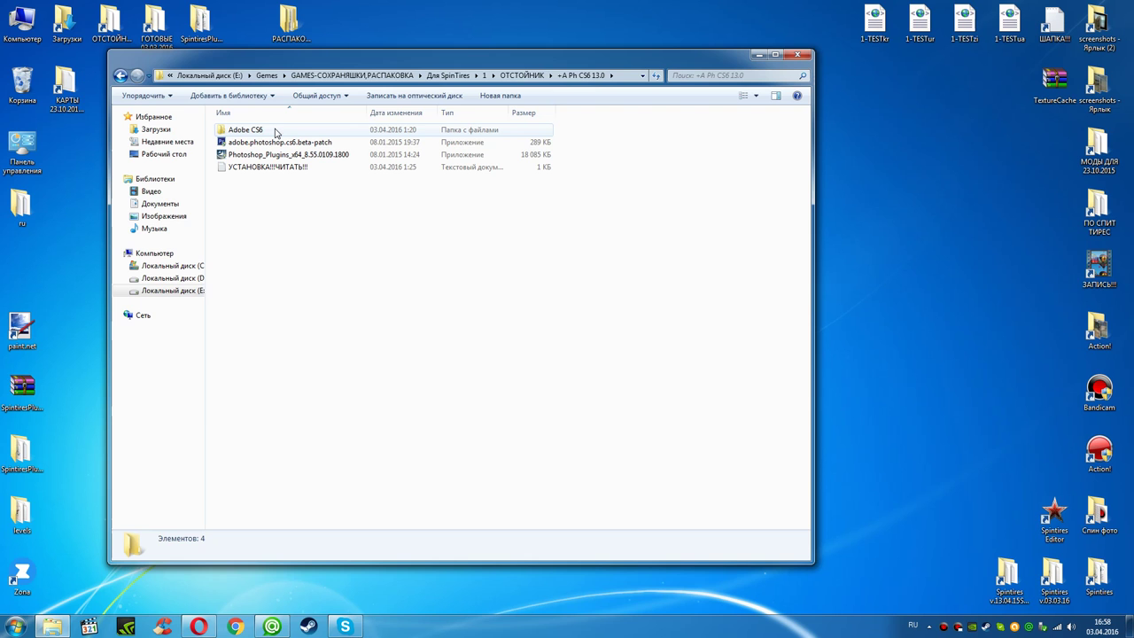
left_click_drag(335, 62, 425, 64)
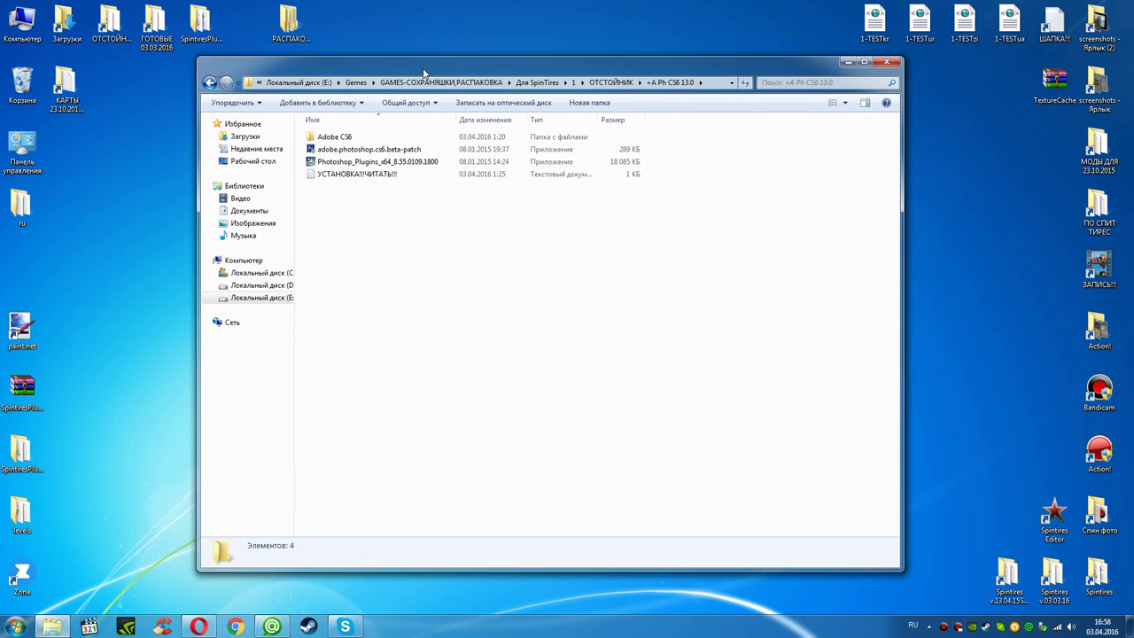
double_click(340, 171)
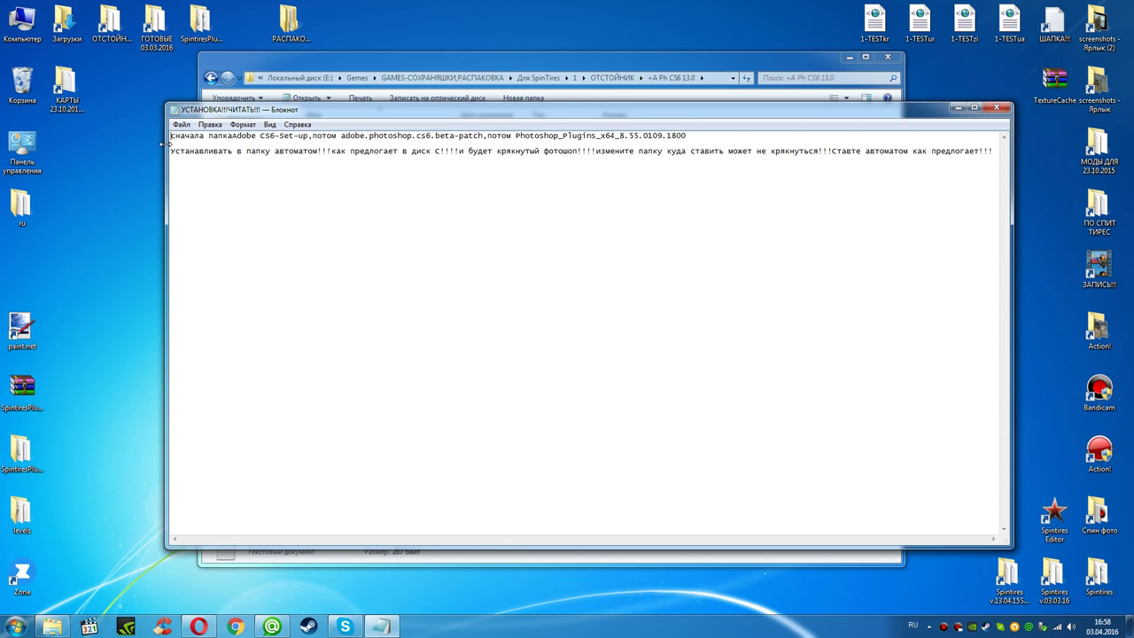
left_click_drag(417, 109, 395, 191)
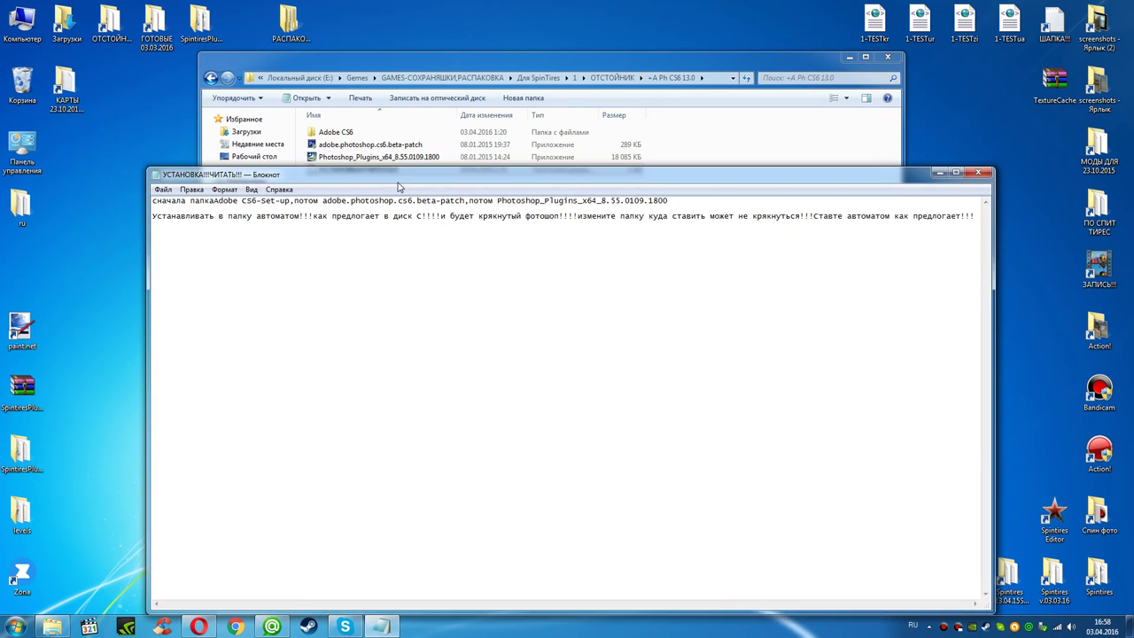
left_click(340, 135)
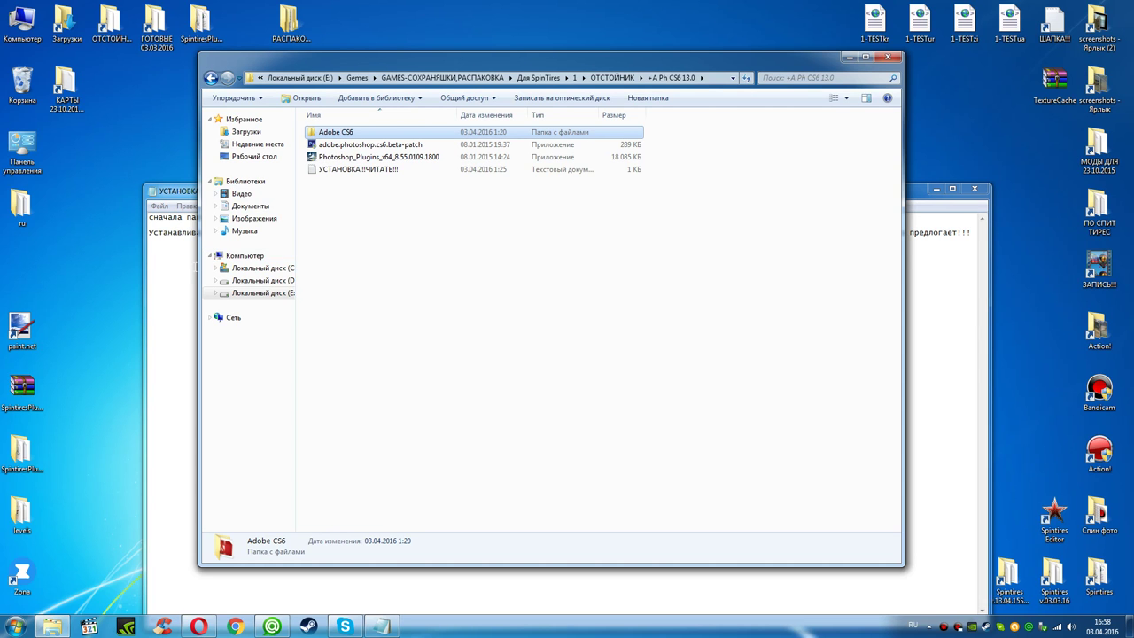
left_click(177, 232)
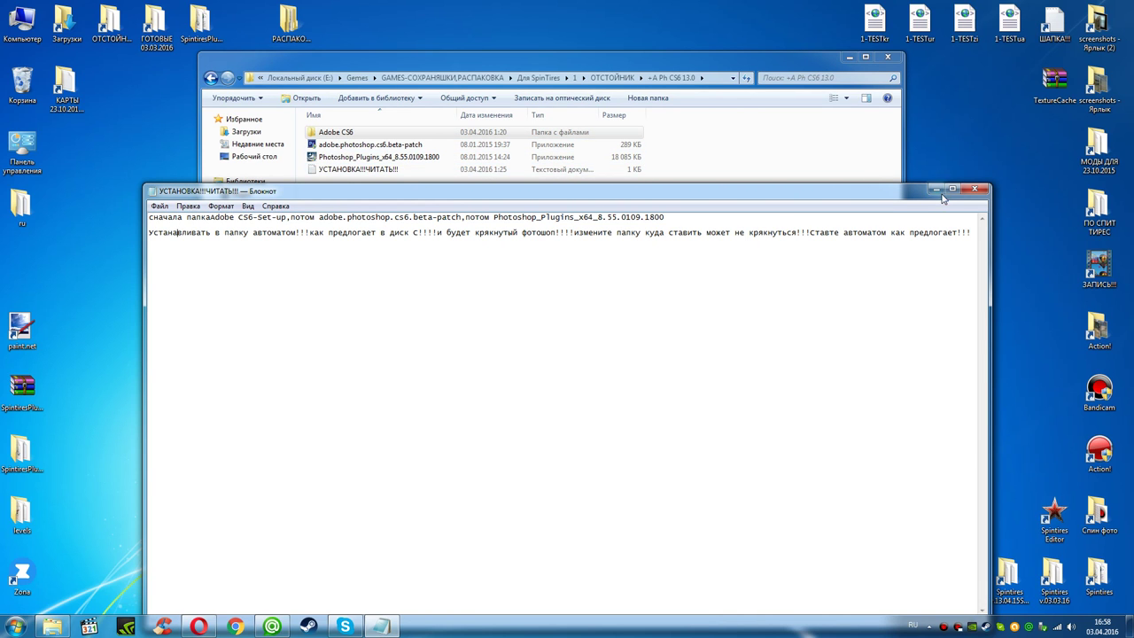
left_click(975, 188)
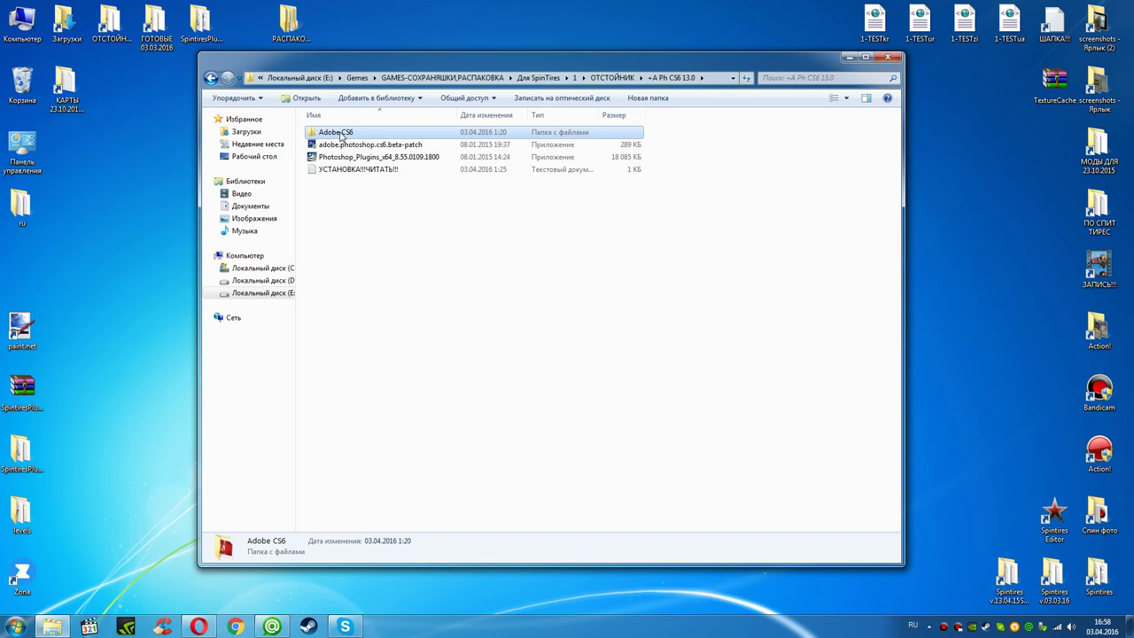
Step: Run Set-up from the Adobe CS6 folder to start the Photoshop CS6 installer
double_click(341, 135)
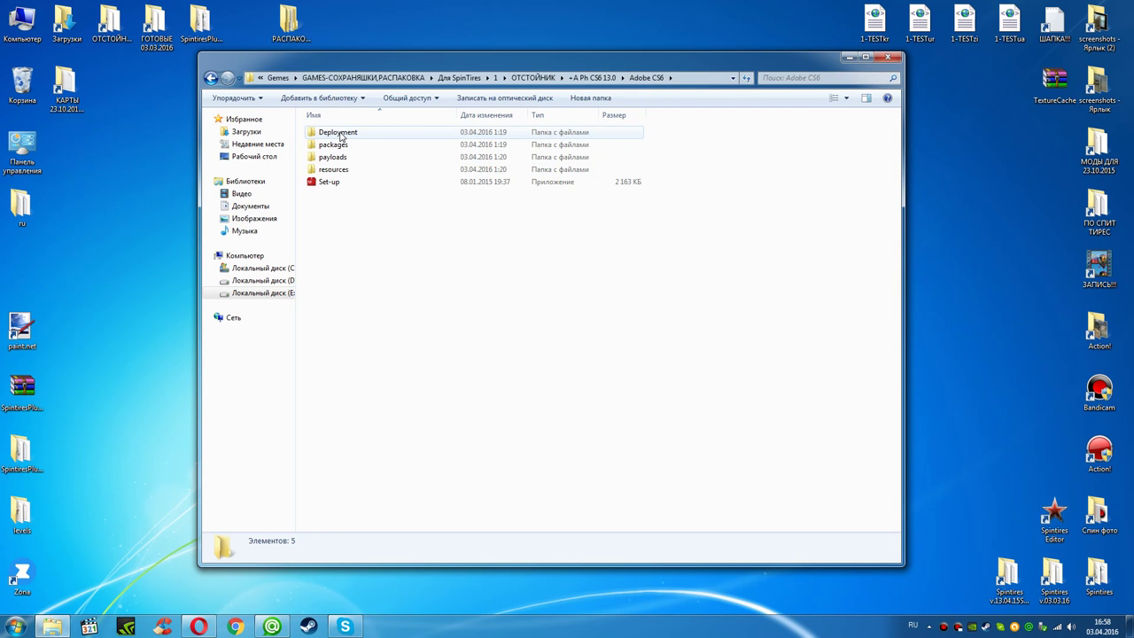
double_click(330, 183)
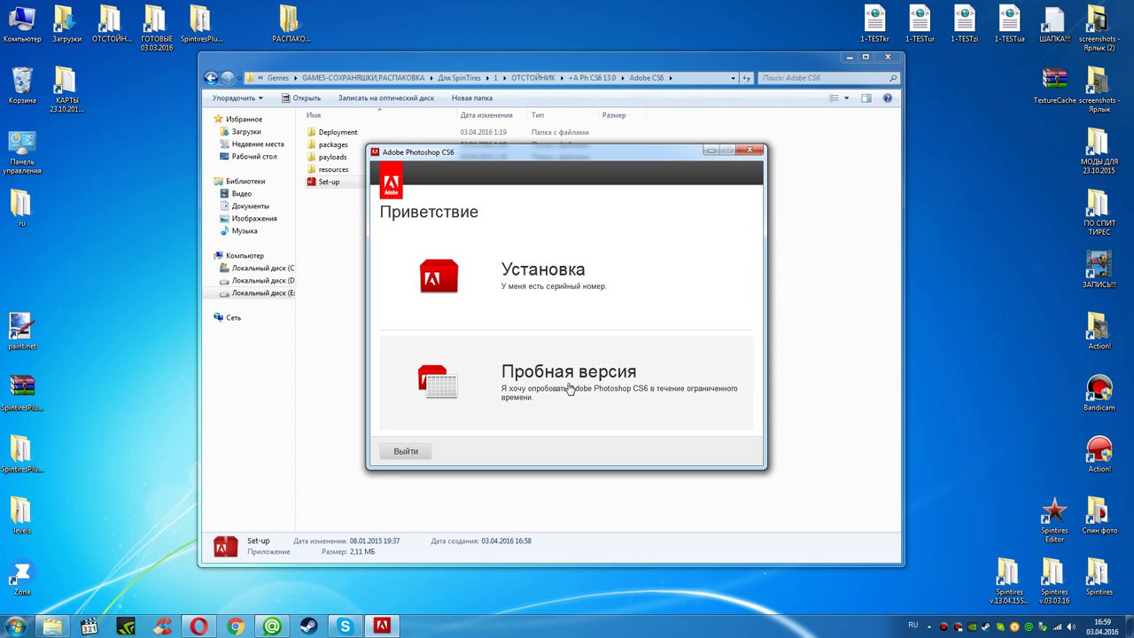
Step: Install the Photoshop CS6 trial, 64-bit only, into the default C:\Program Files\Adobe location
left_click(570, 390)
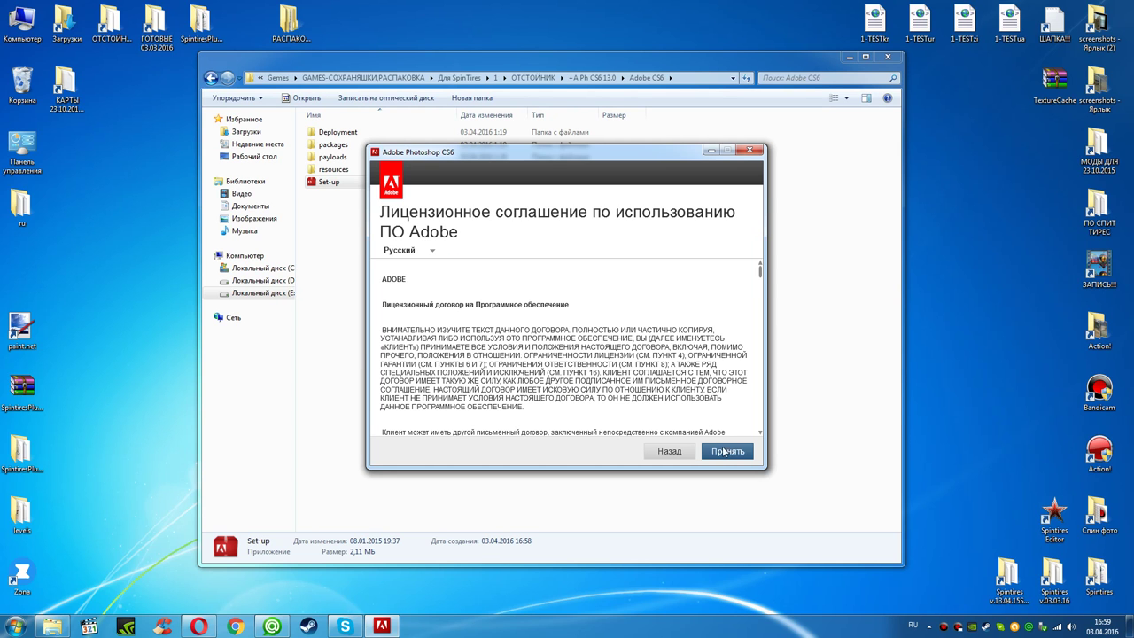
left_click(723, 452)
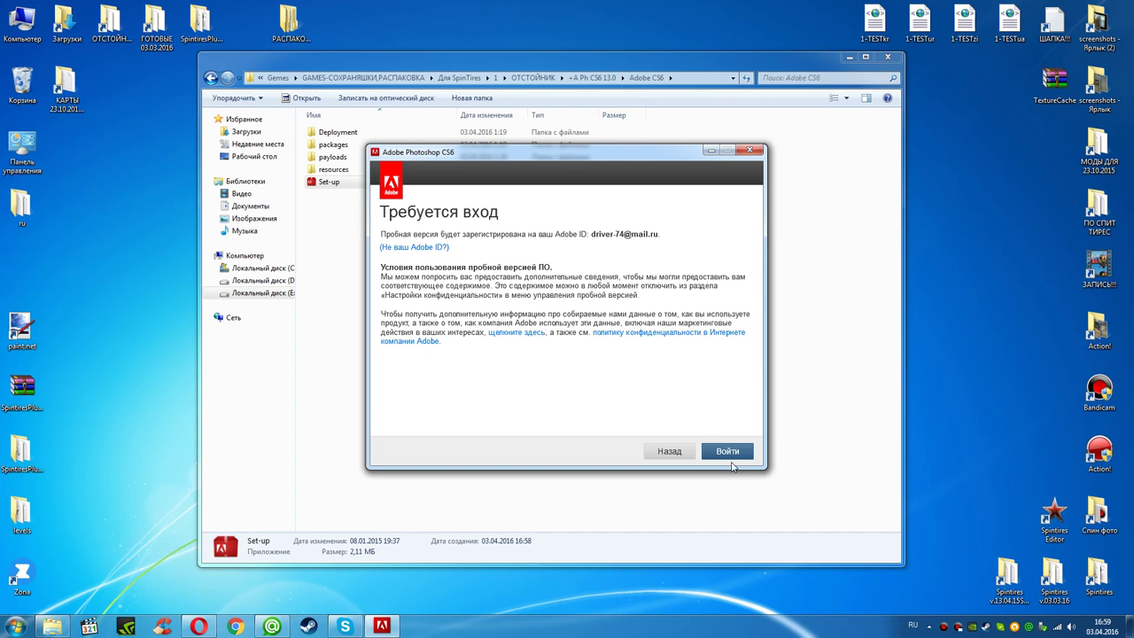
left_click(727, 452)
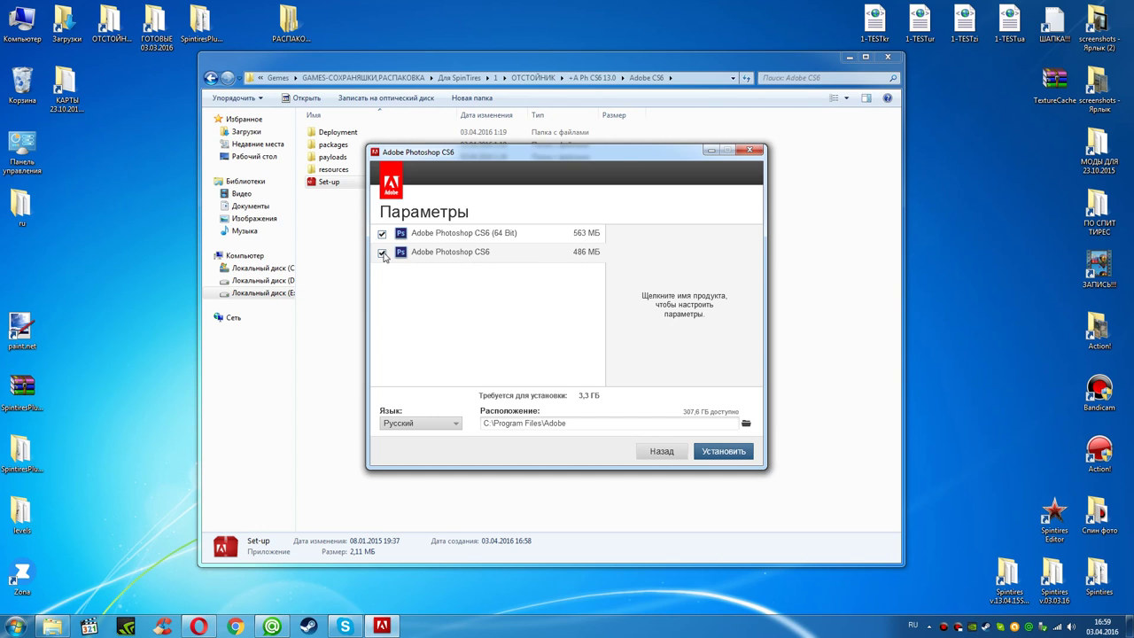
left_click(382, 254)
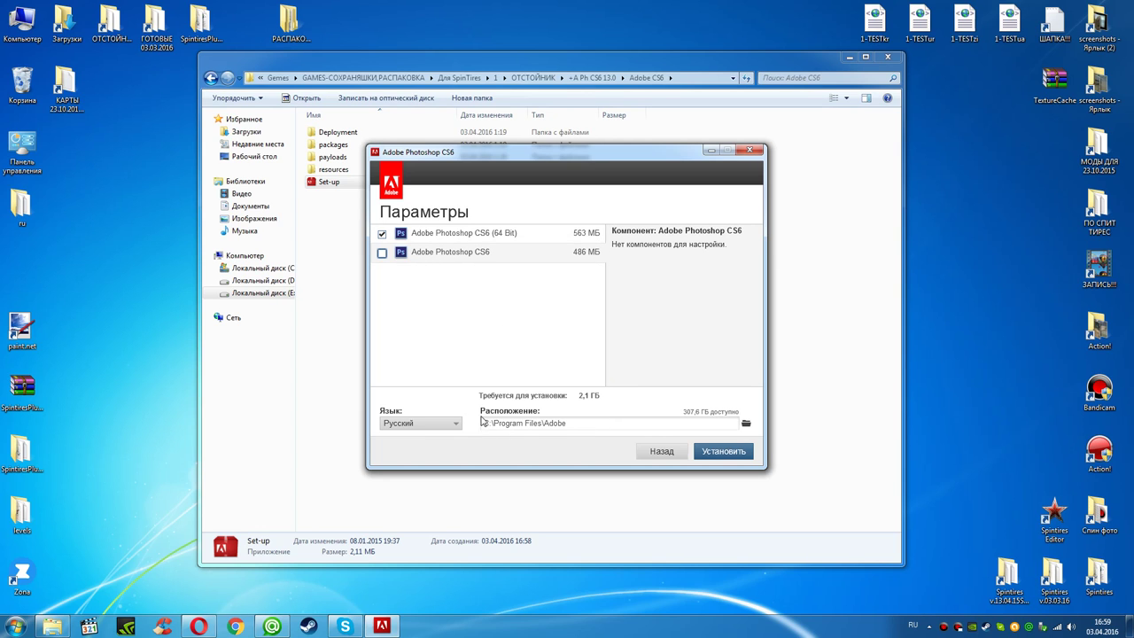
mouse_move(575, 424)
left_mouse_down()
mouse_move(521, 423)
mouse_move(579, 423)
left_mouse_up()
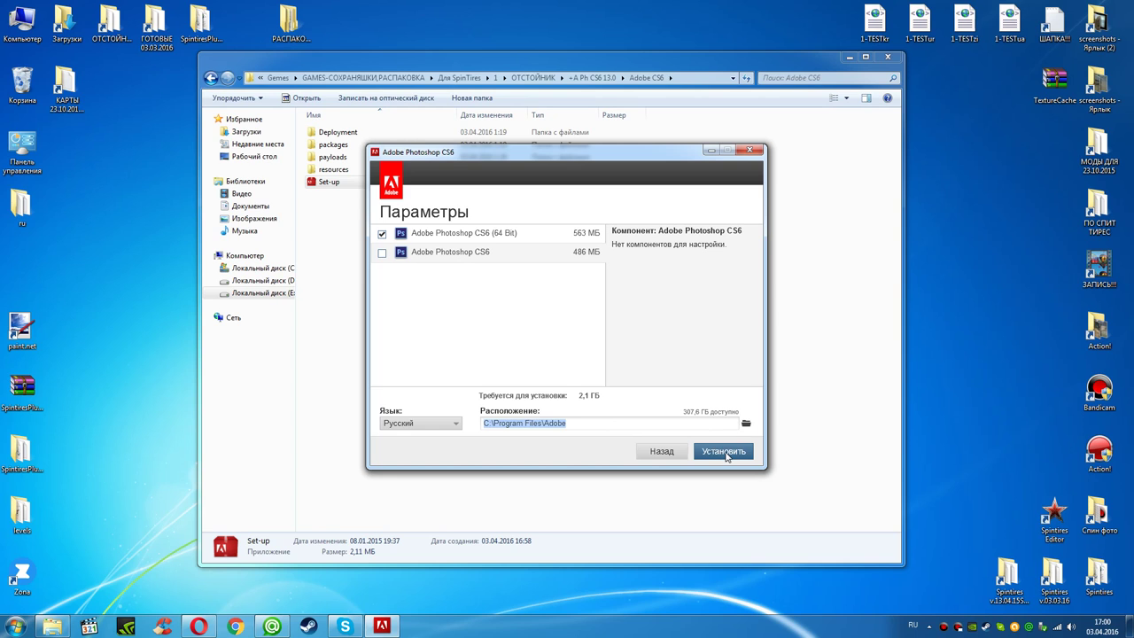
left_click(726, 453)
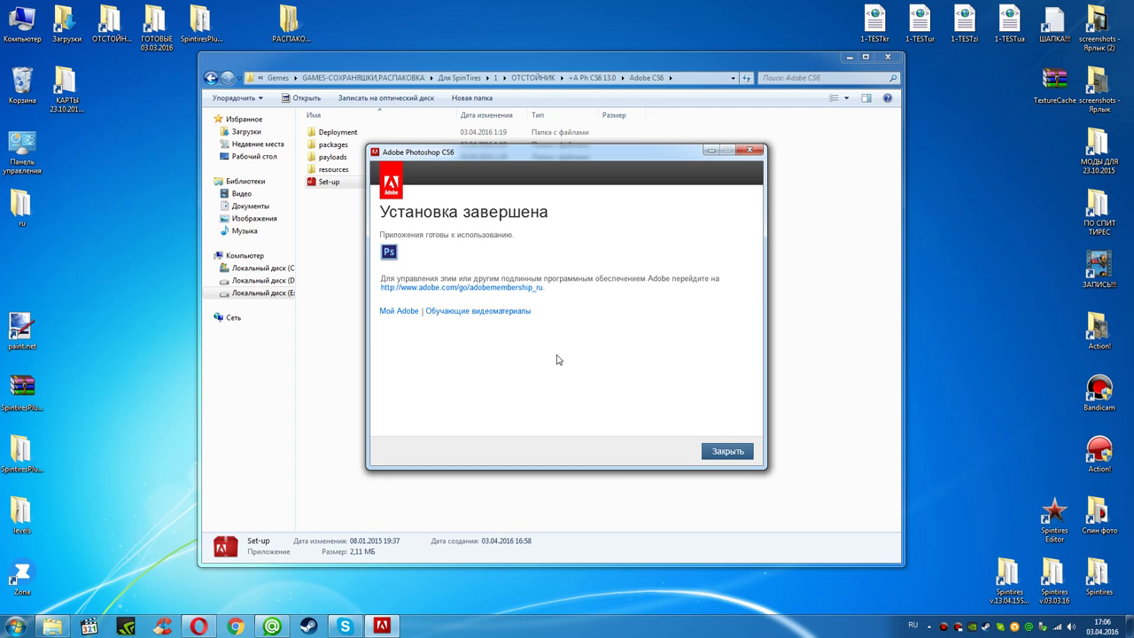
Step: Close the installer, review the install notes, and launch adobe.photoshop.cs6.beta-patch
left_click(722, 454)
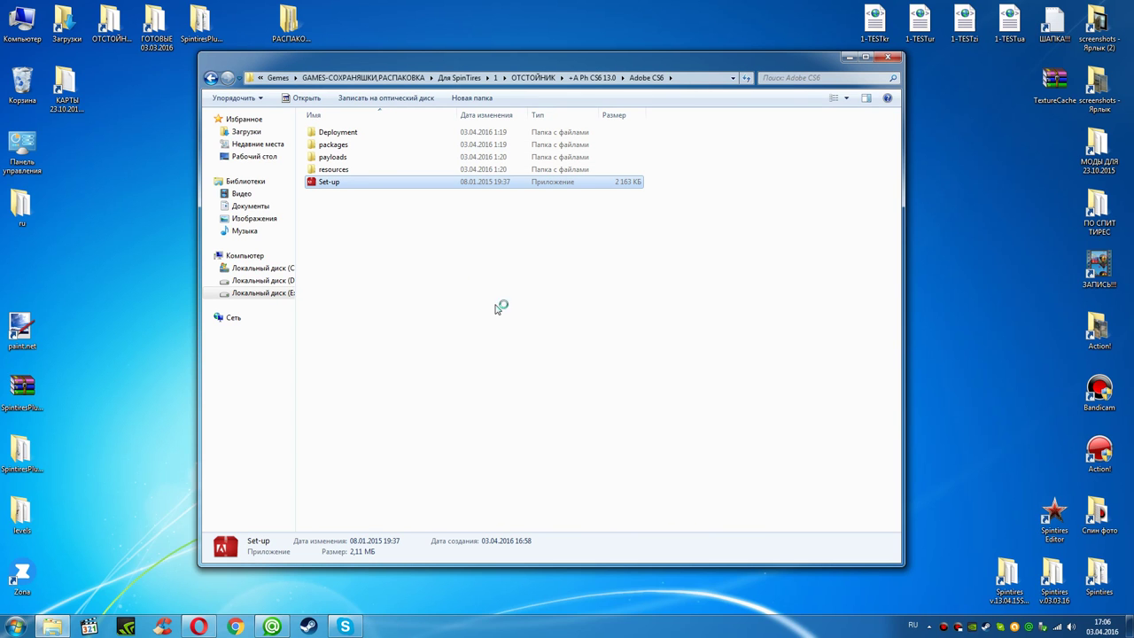
left_click(212, 79)
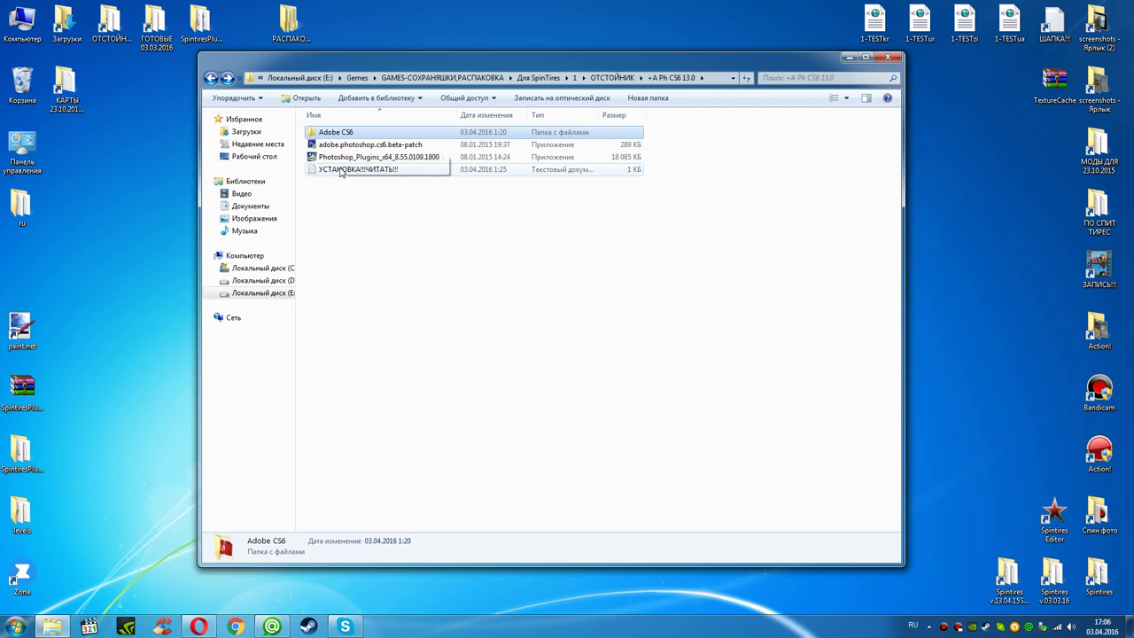
double_click(346, 169)
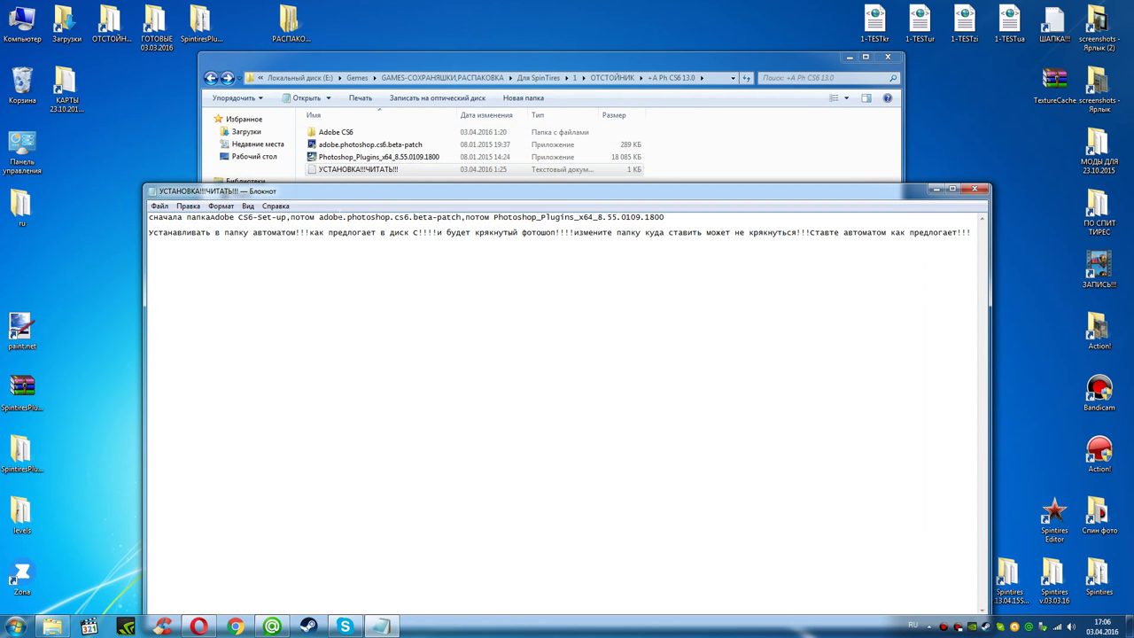
left_click(974, 189)
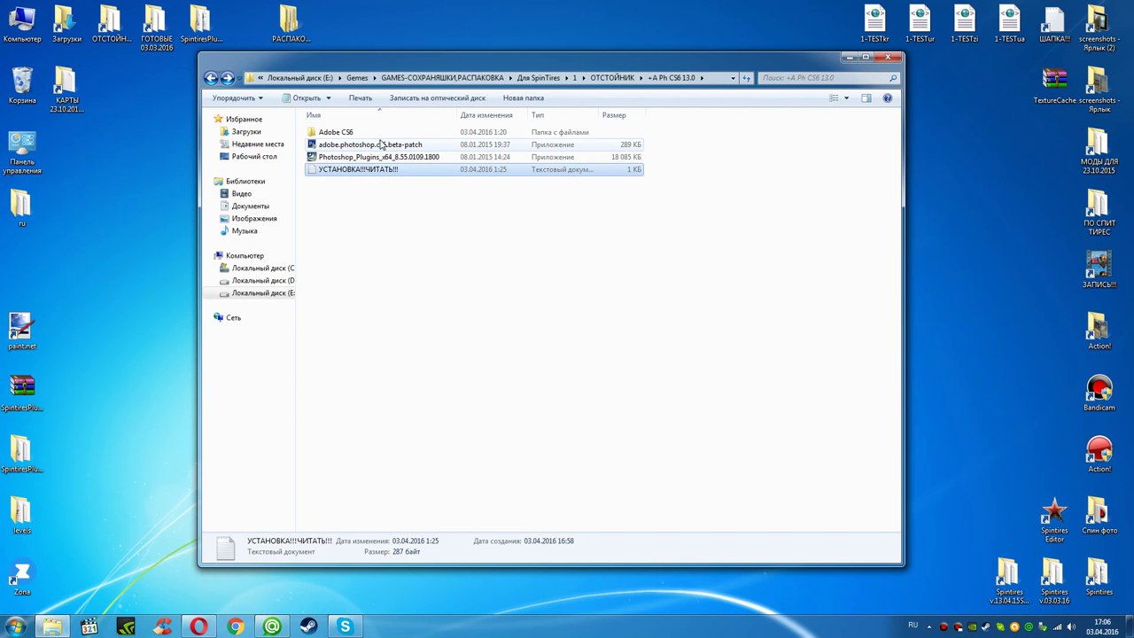
double_click(363, 146)
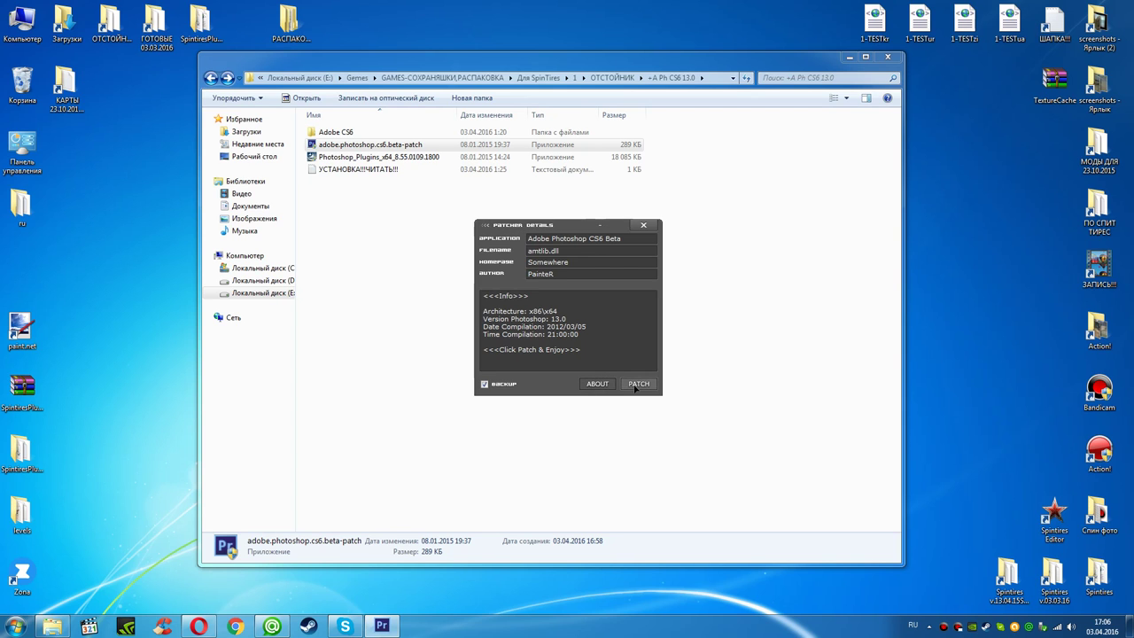
Step: Try patching amtlib.dll; after 'Nothing patched!' and the crash, close the patcher
left_click(636, 385)
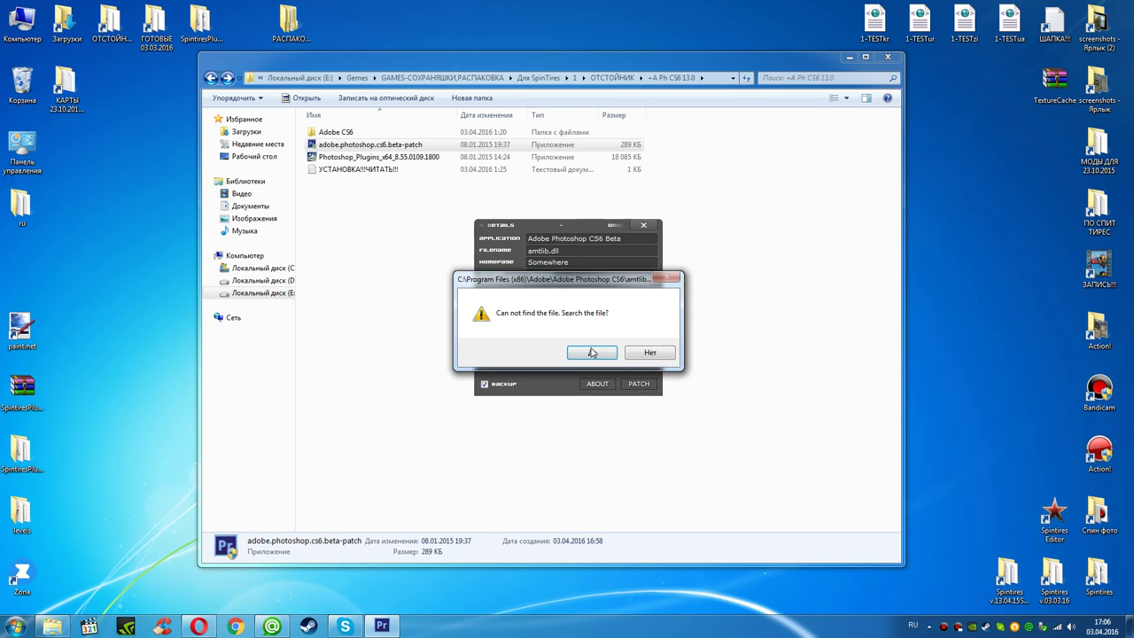
left_click(591, 352)
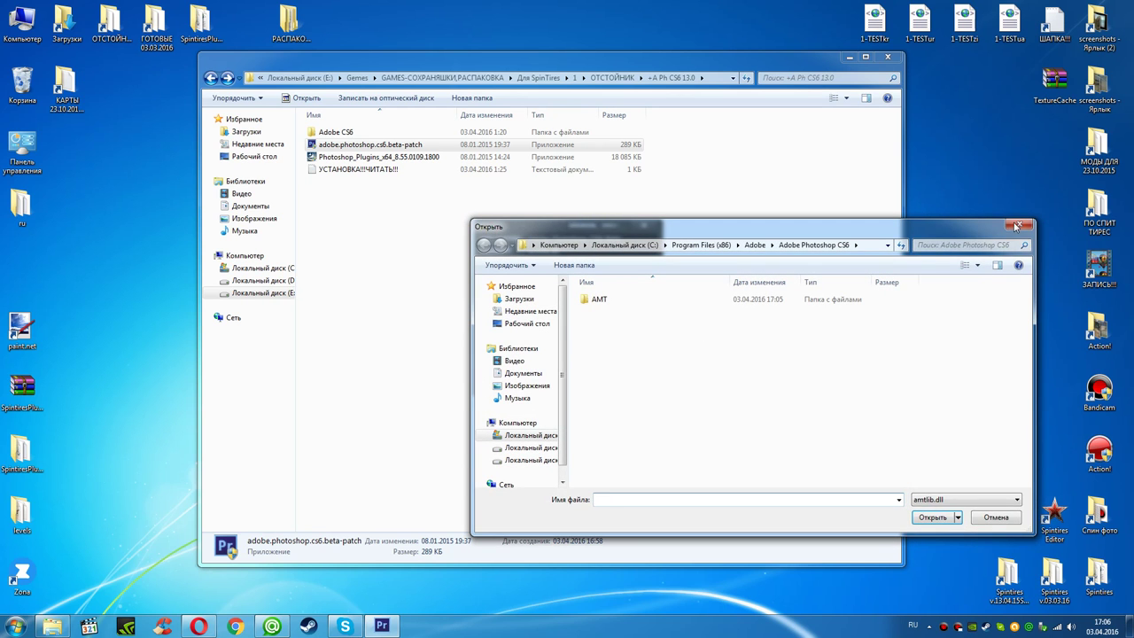
left_click(1020, 224)
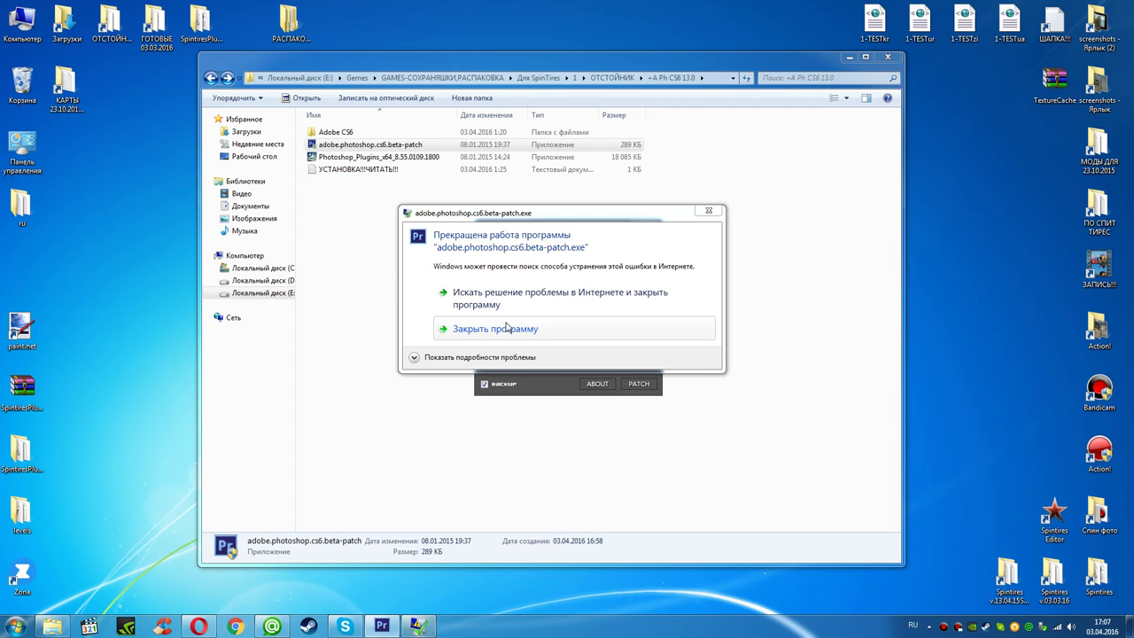
left_click_drag(549, 217, 864, 193)
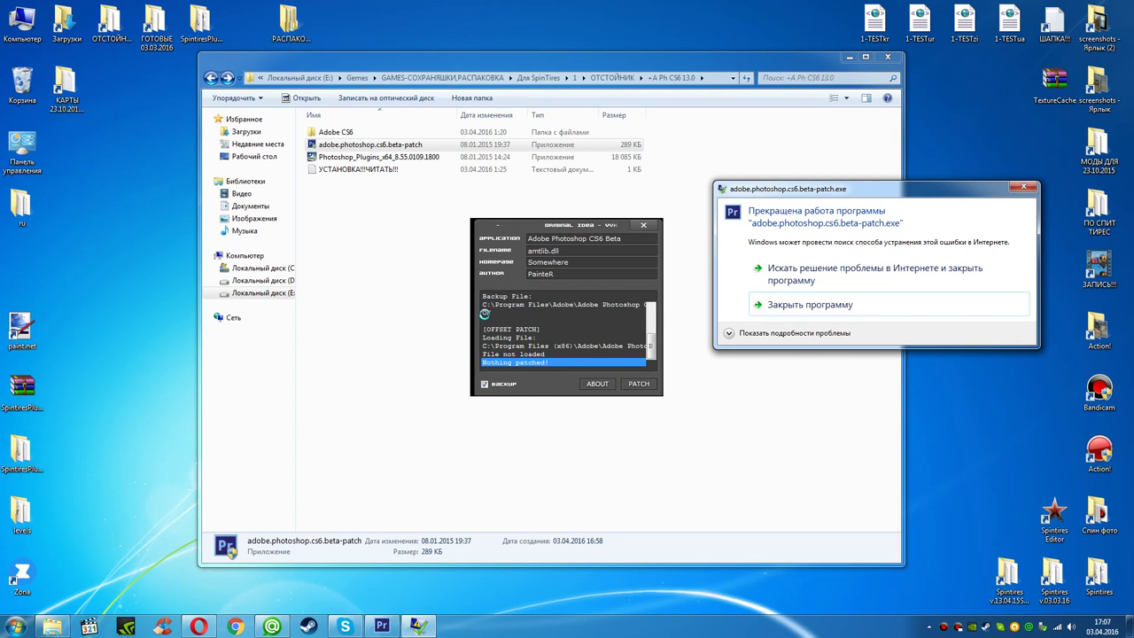
left_click(805, 305)
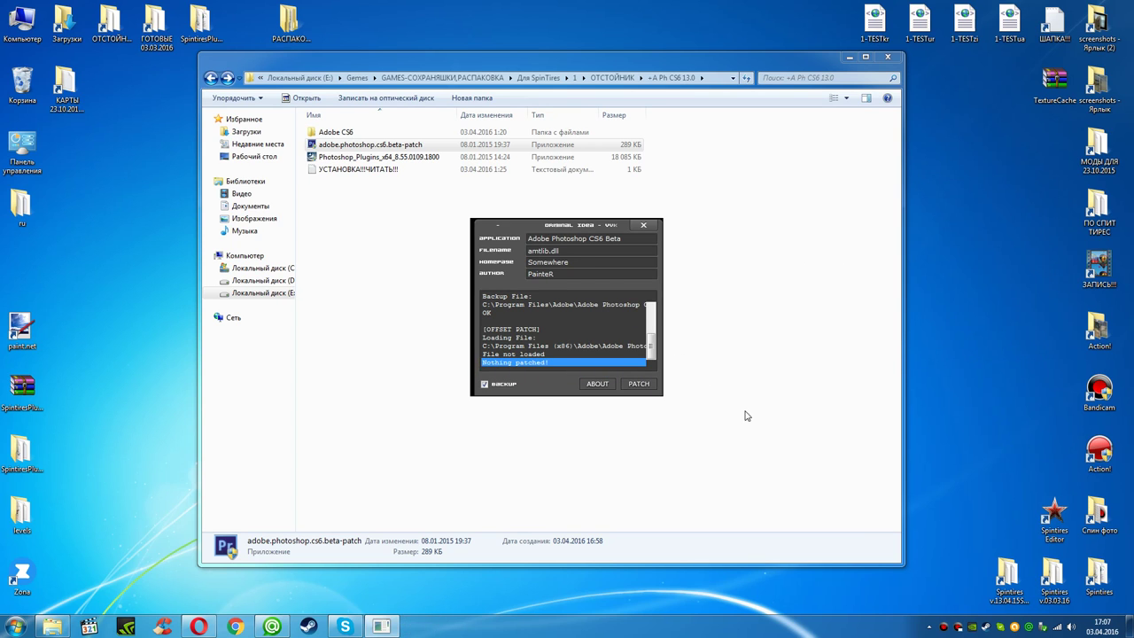
left_click(642, 225)
Step: Launch Photoshop_Plugins_x64, accept the licence and register with an e-mail address
double_click(344, 160)
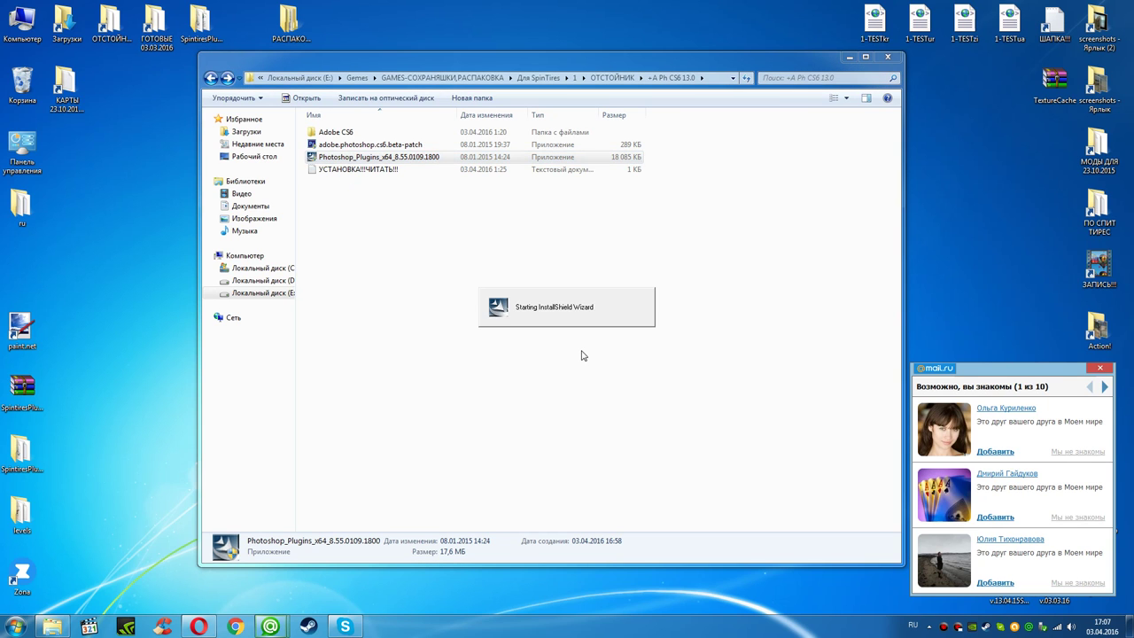
left_click(1097, 371)
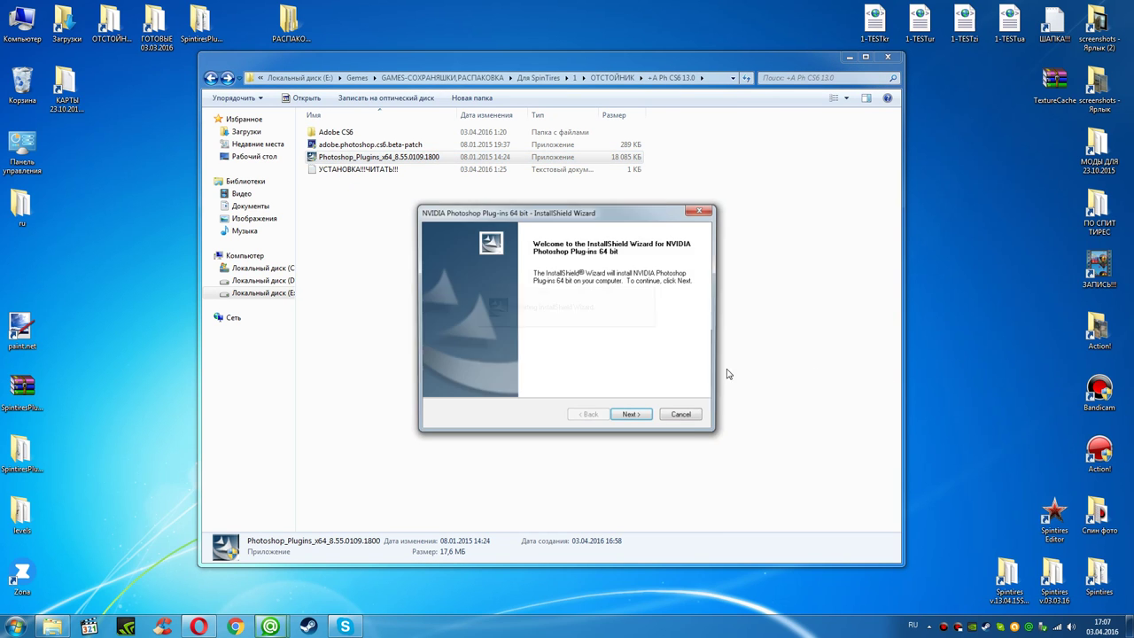
left_click(632, 417)
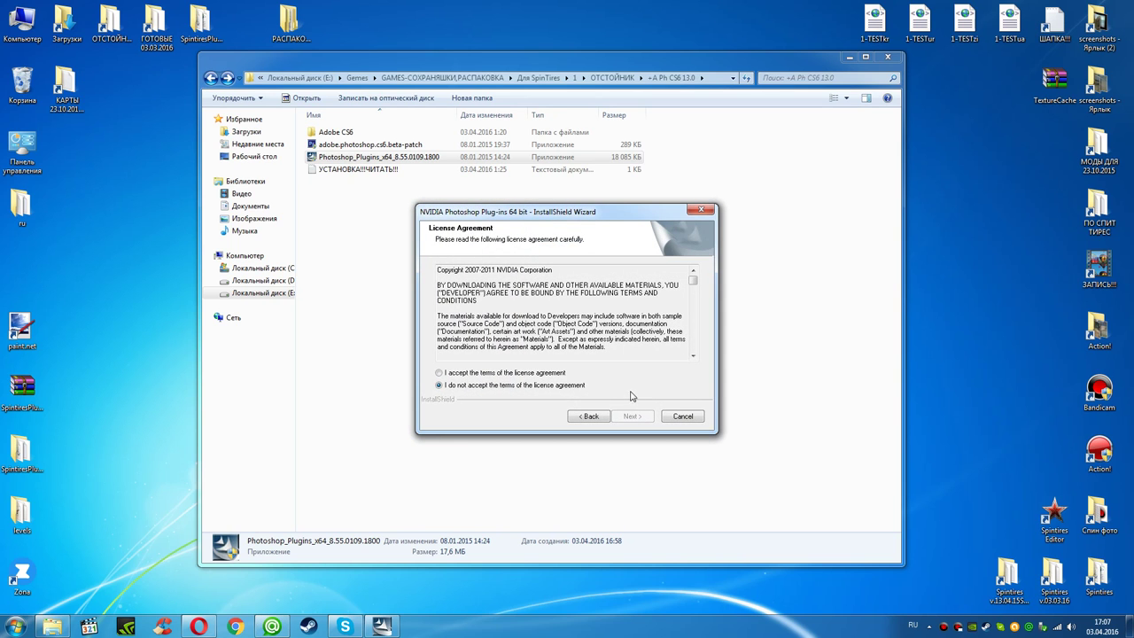
left_click(440, 373)
left_click(632, 415)
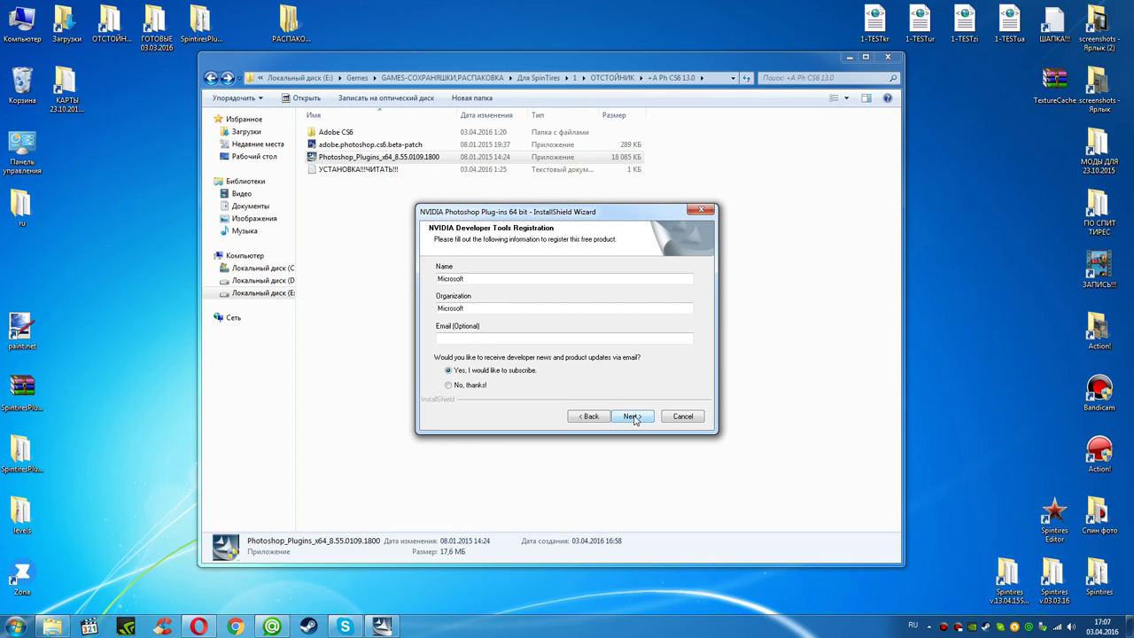
left_click(483, 338)
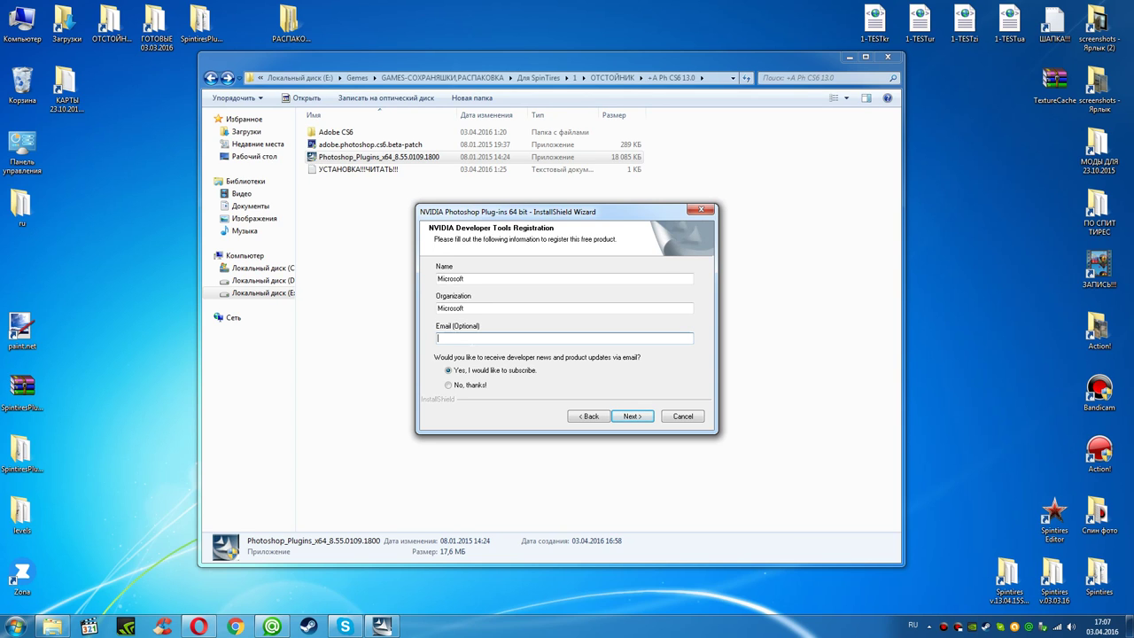
left_click(633, 416)
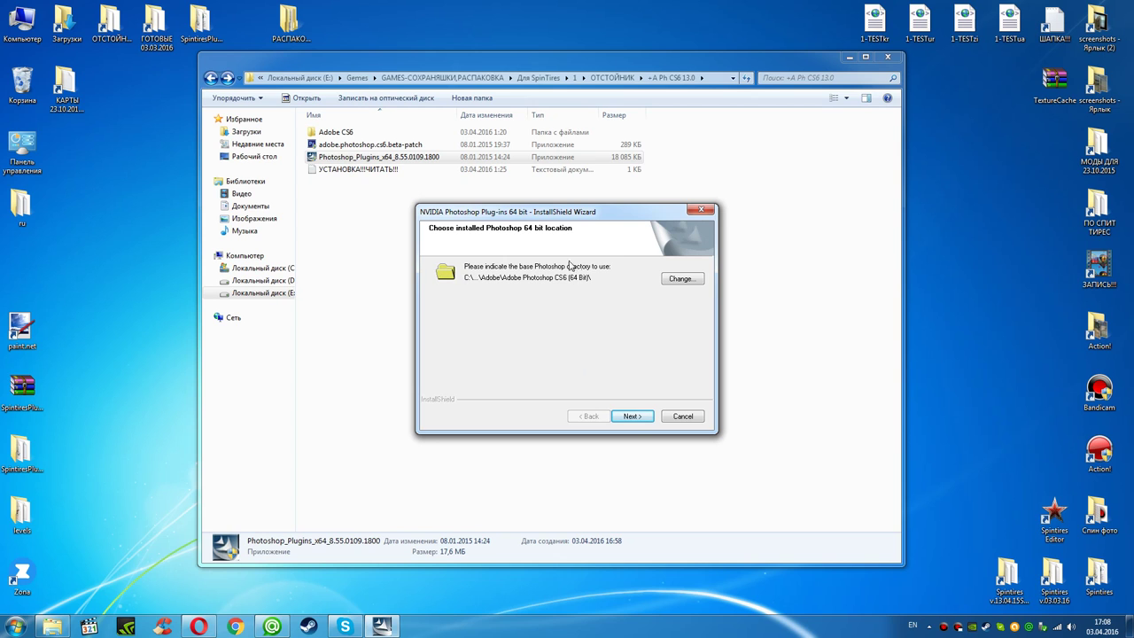
Step: Keep the Adobe Photoshop CS6 (64 Bit) folder, install the NVIDIA plug-ins and finish
left_click(633, 418)
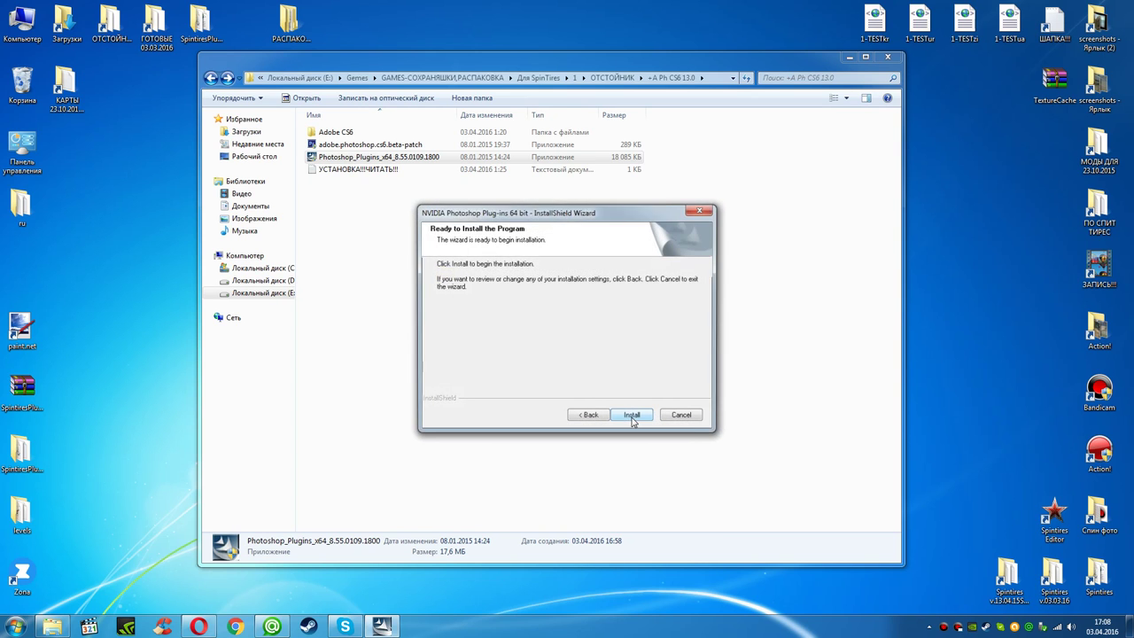
left_click(632, 417)
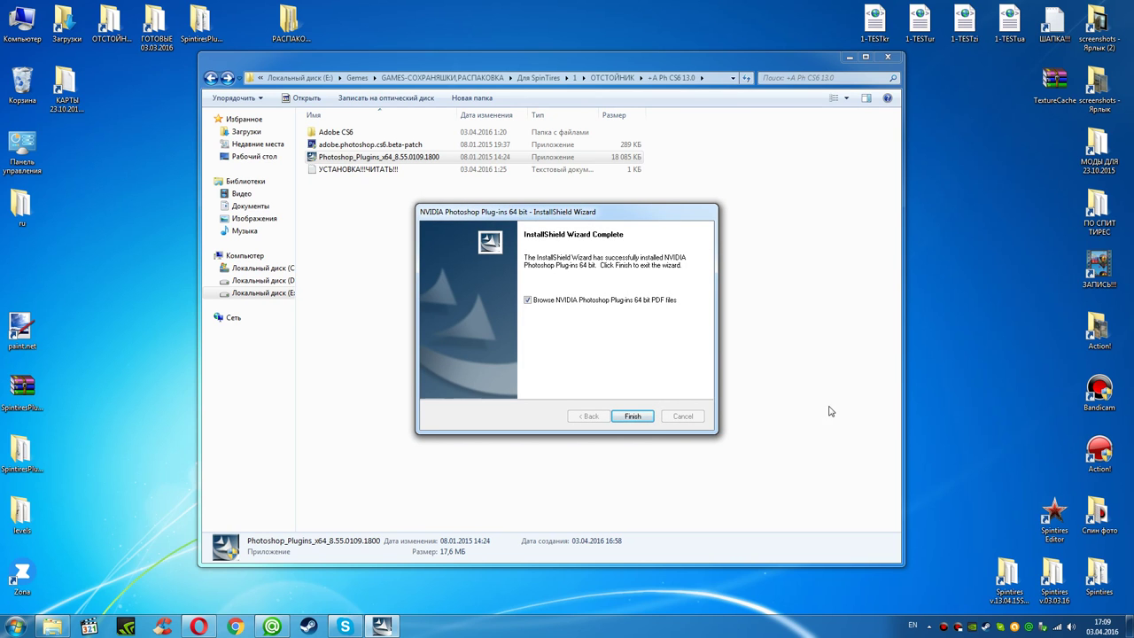
left_click(632, 417)
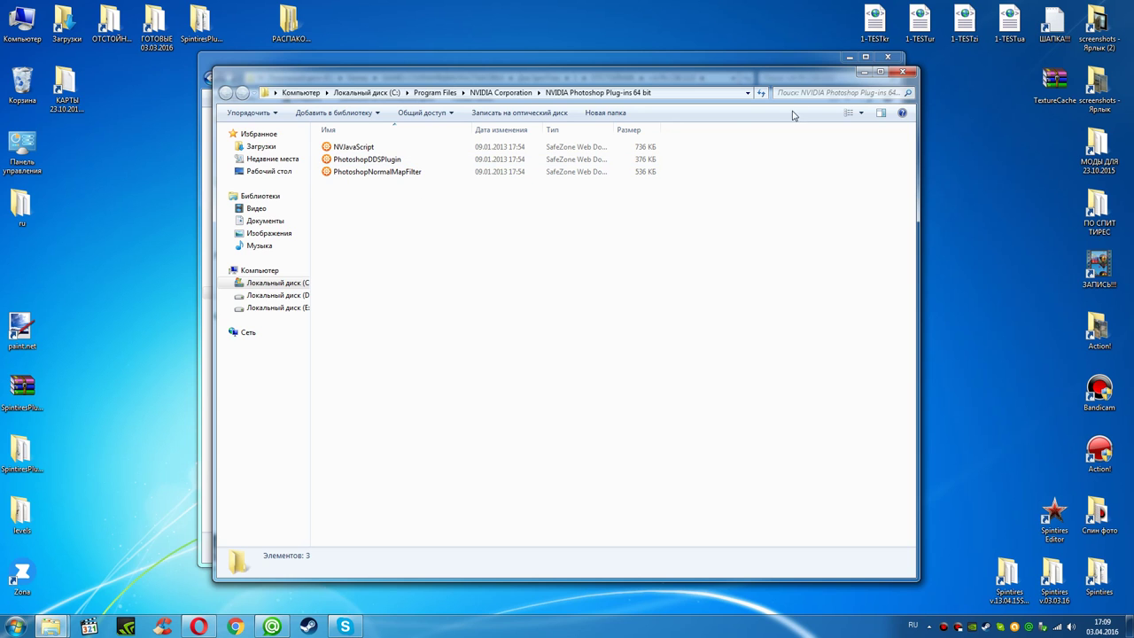
Step: Browse into the +HUMMER-H1+HUMMER-H2 mod folder inside ГОТОВЫЕ 03.03.2016
left_click(902, 71)
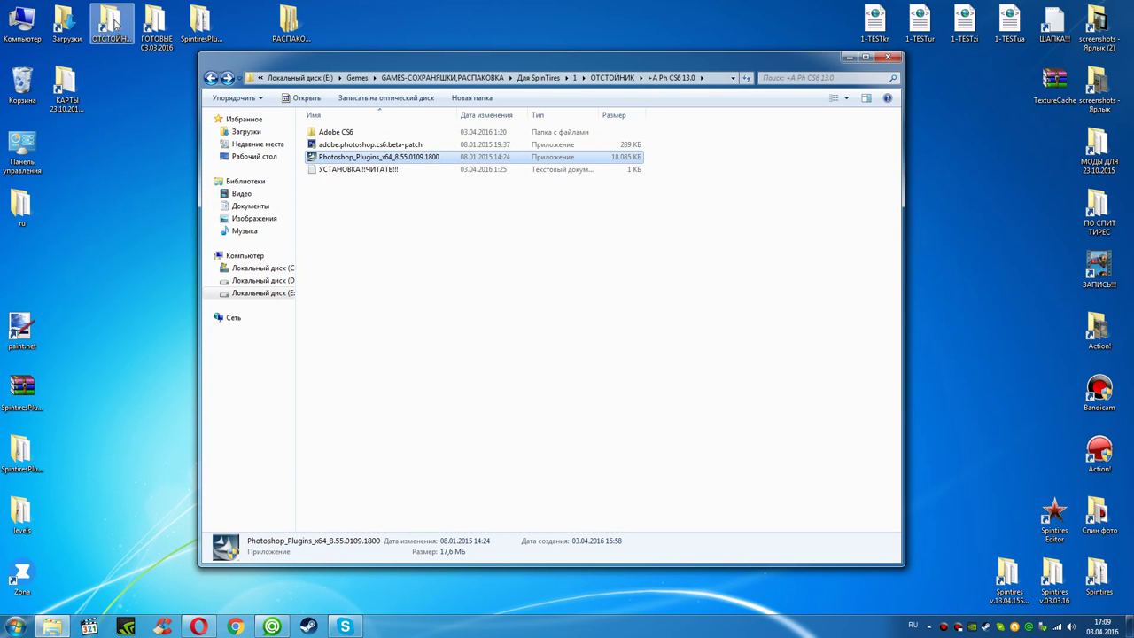
left_click(157, 20)
double_click(157, 19)
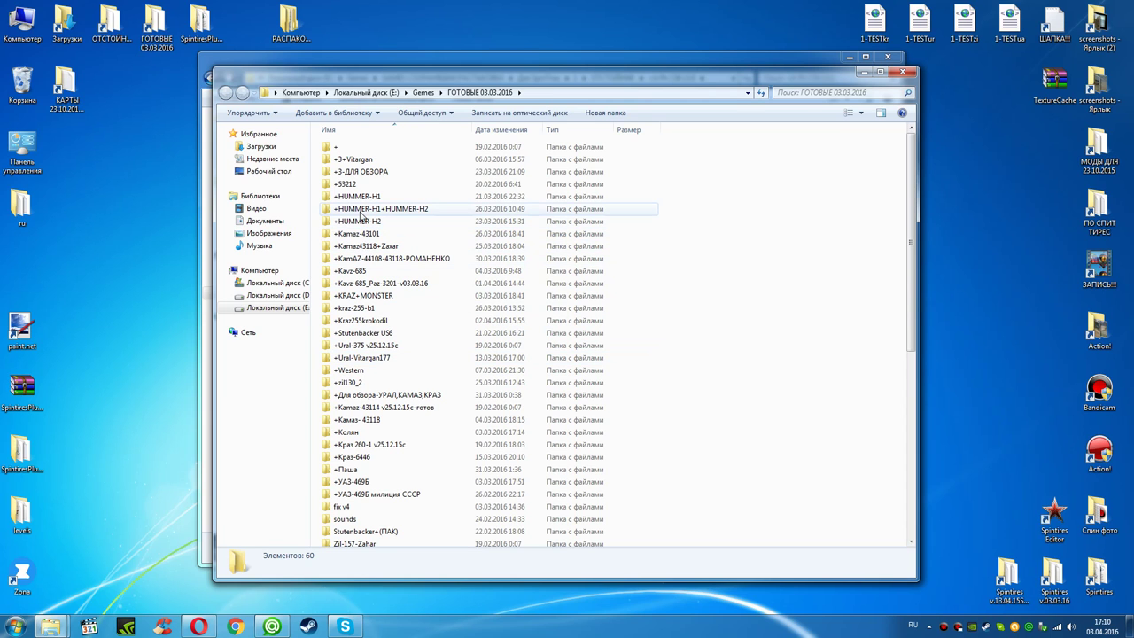
mouse_move(381, 209)
double_click(361, 211)
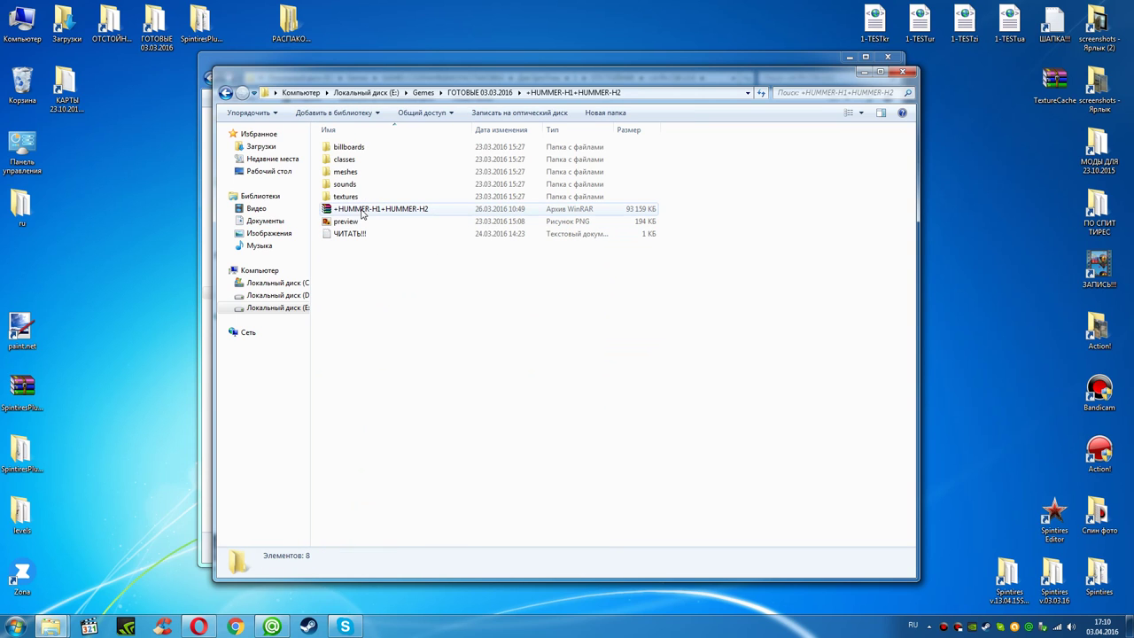
double_click(355, 159)
double_click(350, 149)
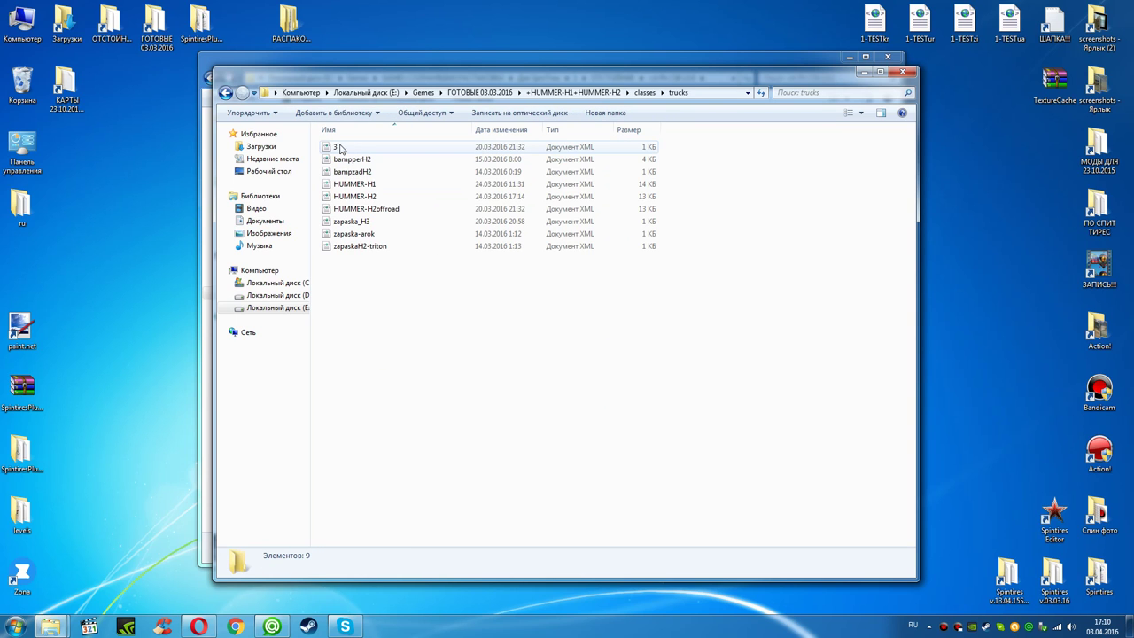
left_click(227, 93)
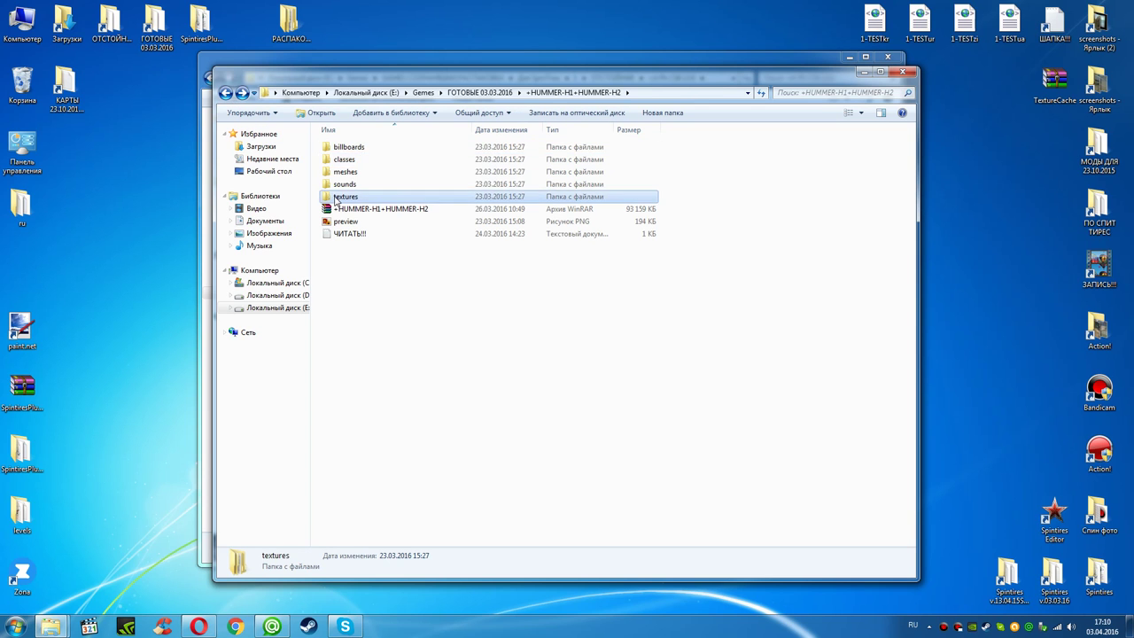
Step: Open hummer_h2off_sut_body__d_a from the textures\hummer_h2_sut folder
double_click(346, 196)
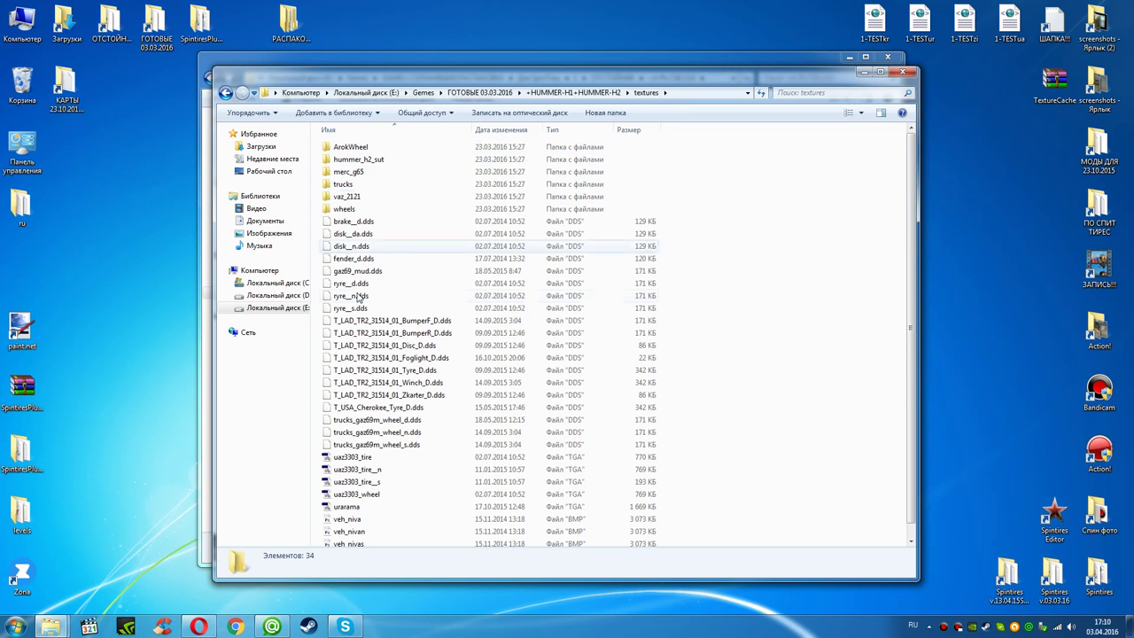
scroll(426, 460, "down", 1)
mouse_move(357, 453)
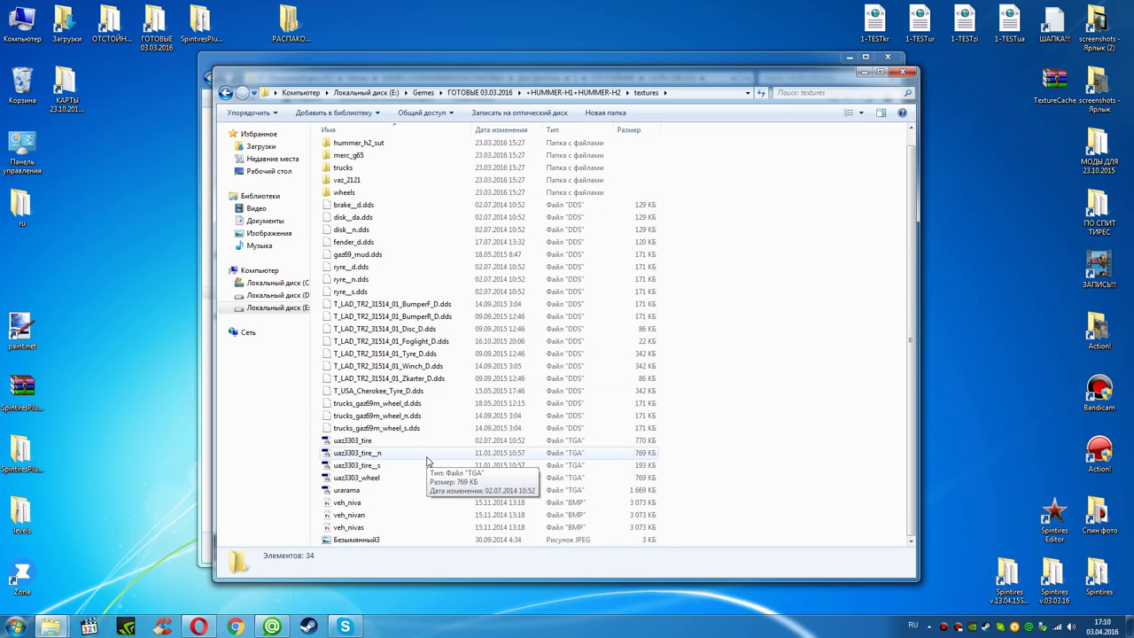
scroll(384, 229, "up", 1)
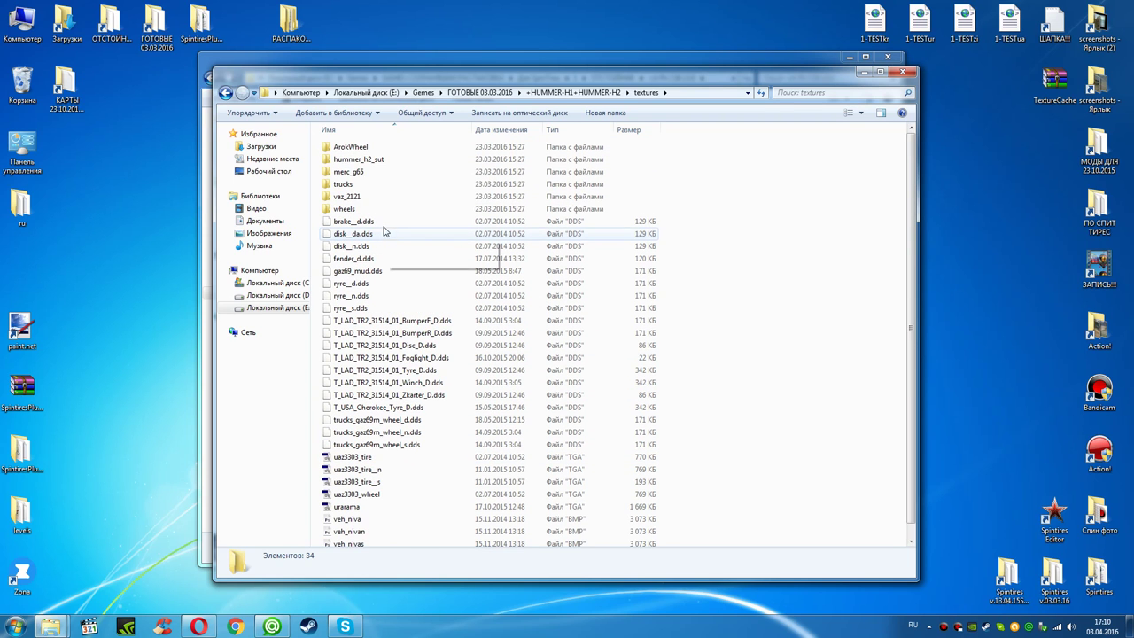
double_click(344, 160)
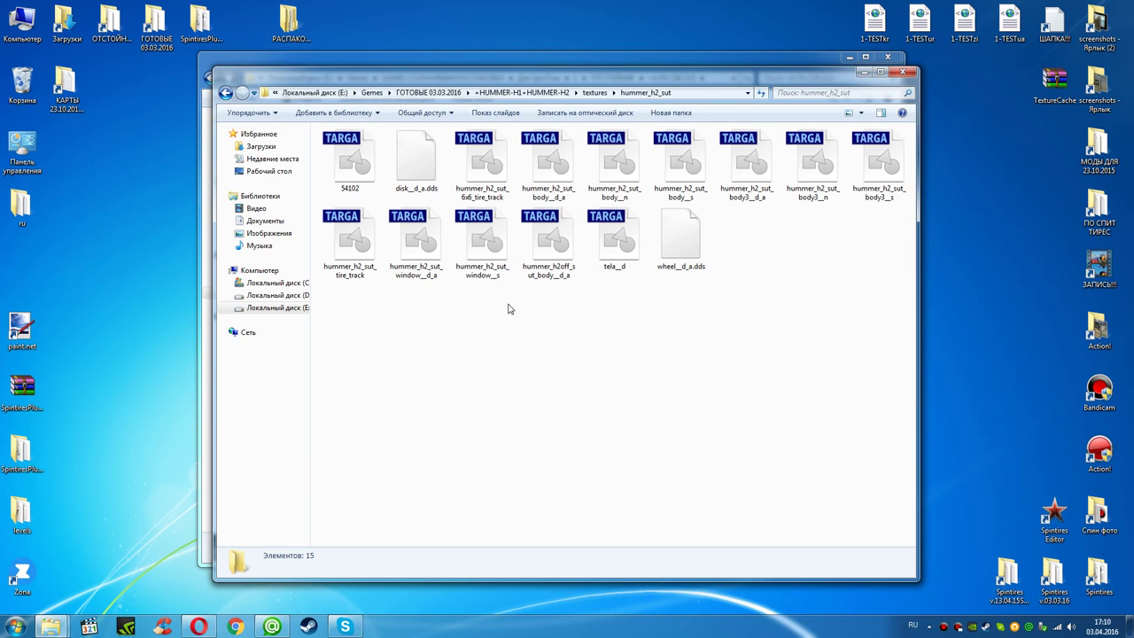
left_click(549, 234)
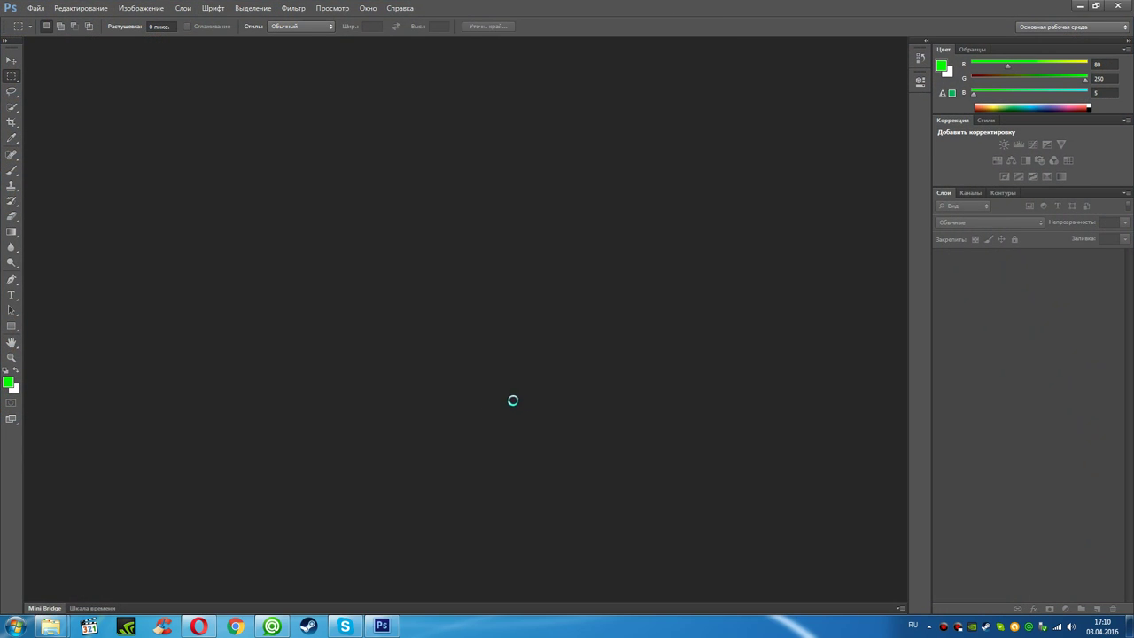
Step: Accept the missing-profile warning and zoom in on the Hummer body texture details
left_click(598, 296)
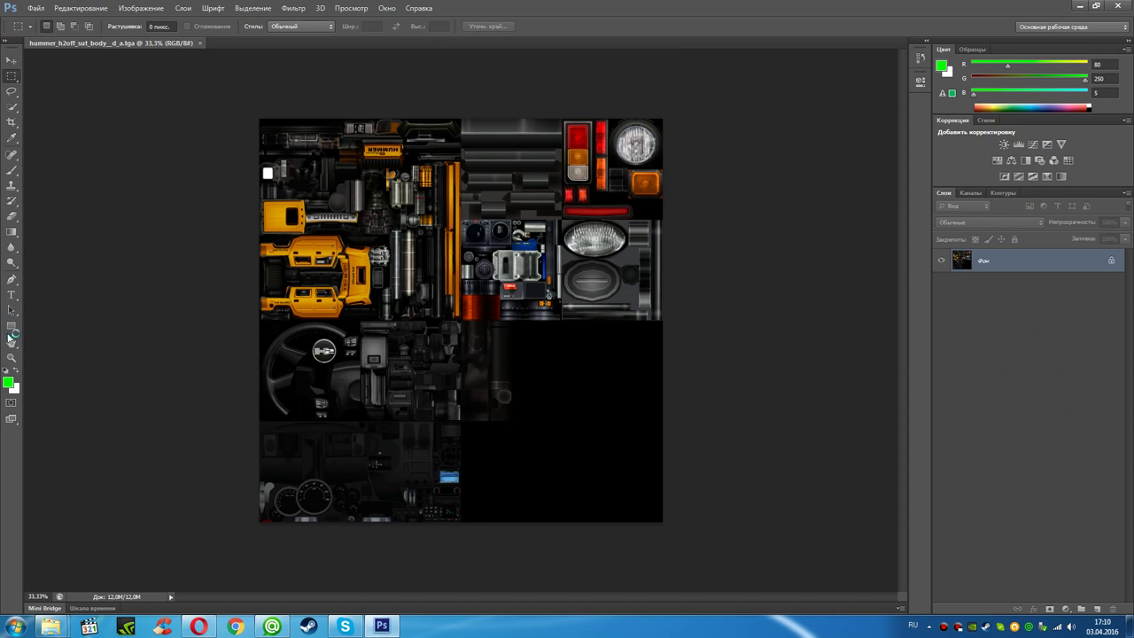
left_click(11, 357)
left_click(389, 389)
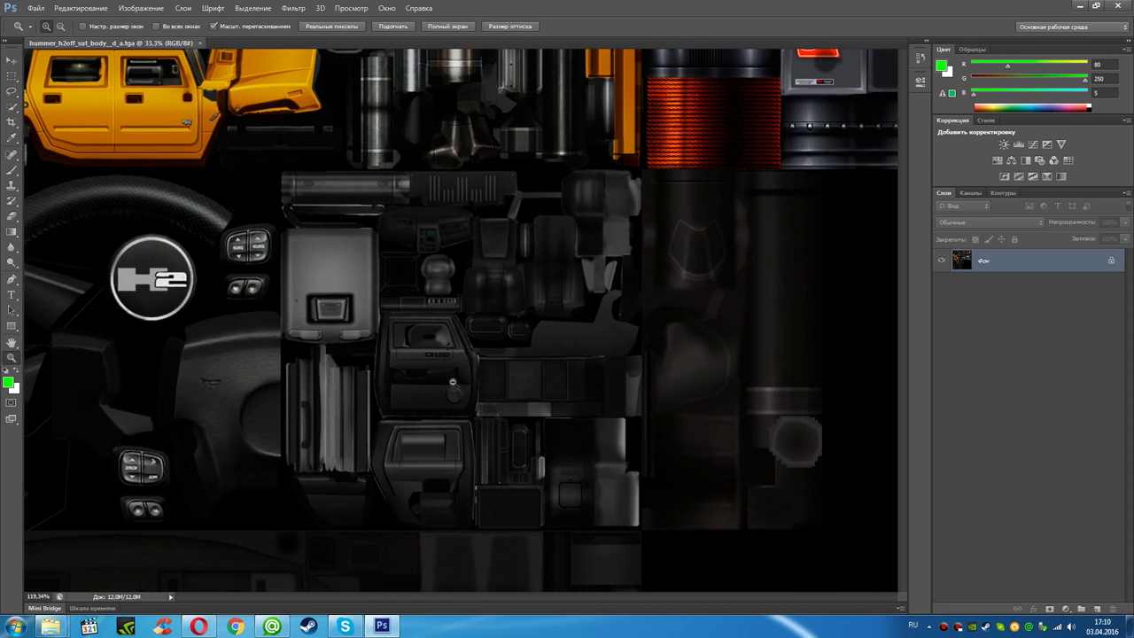
left_click(216, 324)
scroll(215, 325, "up", 2)
scroll(215, 324, "up", 1)
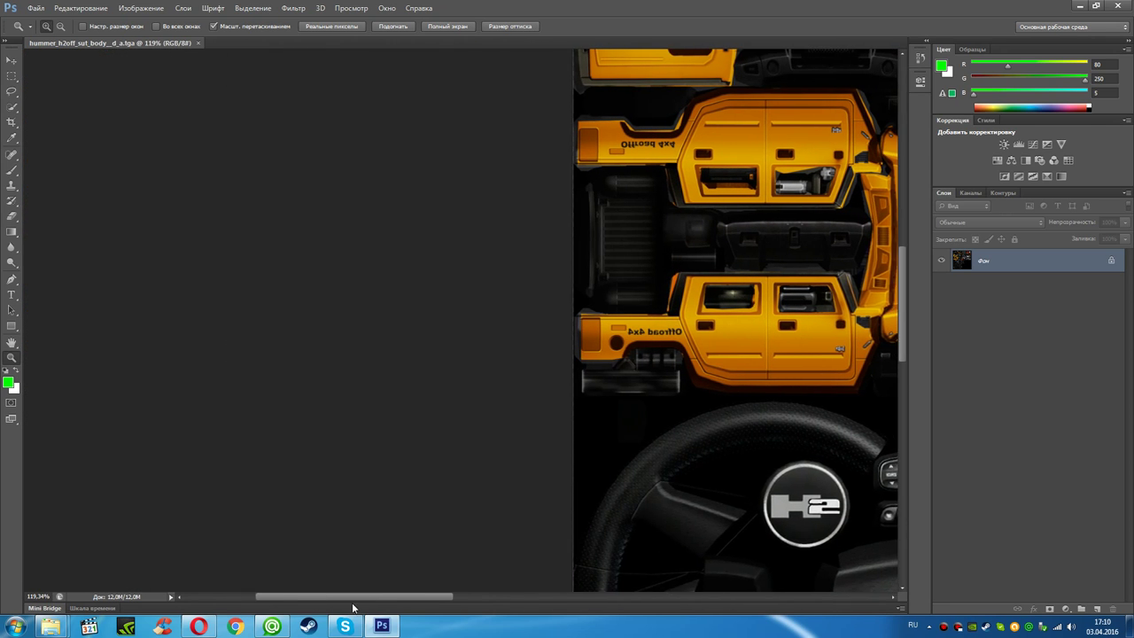
left_click_drag(456, 602, 368, 601)
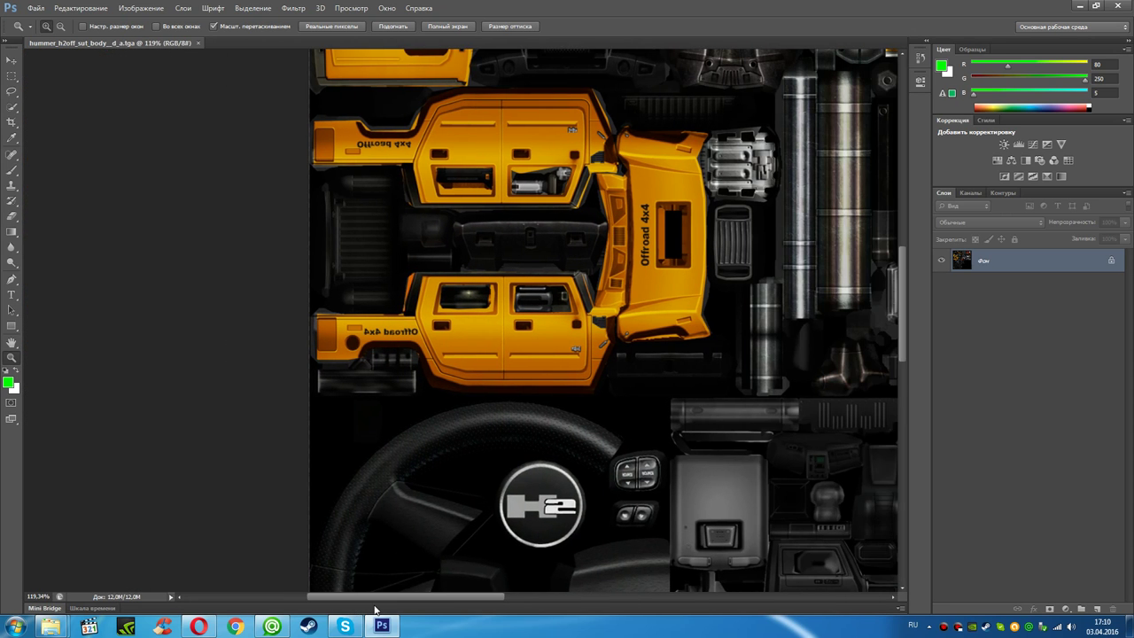
scroll(450, 552, "up", 1)
scroll(492, 512, "up", 1)
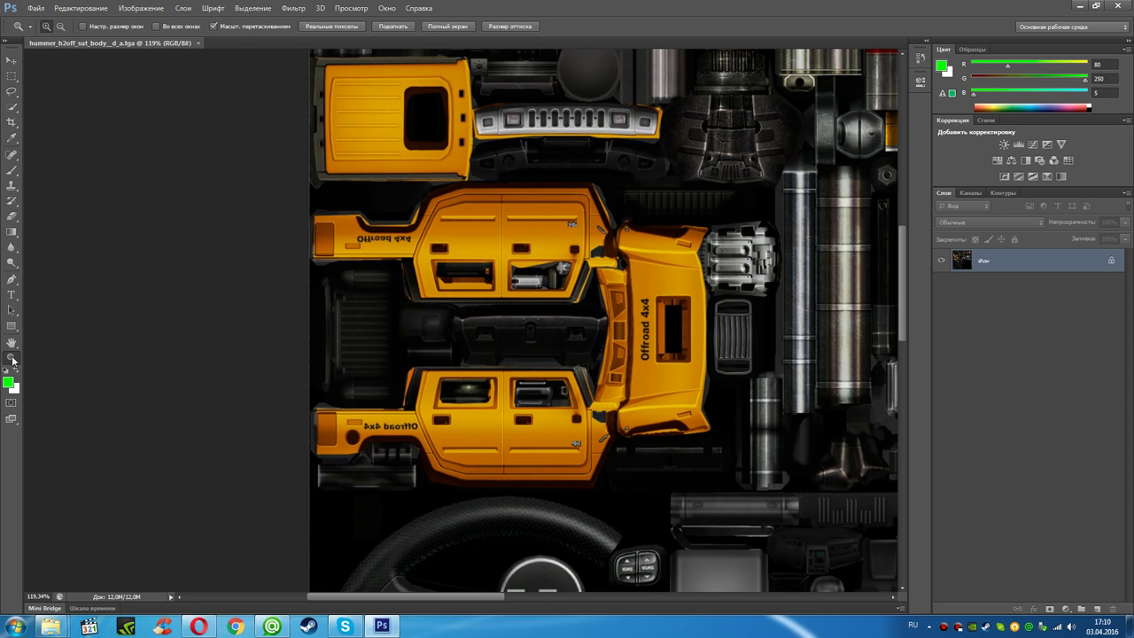
Step: Zoom out to view the whole texture, then close Photoshop
left_click_drag(563, 424, 523, 390)
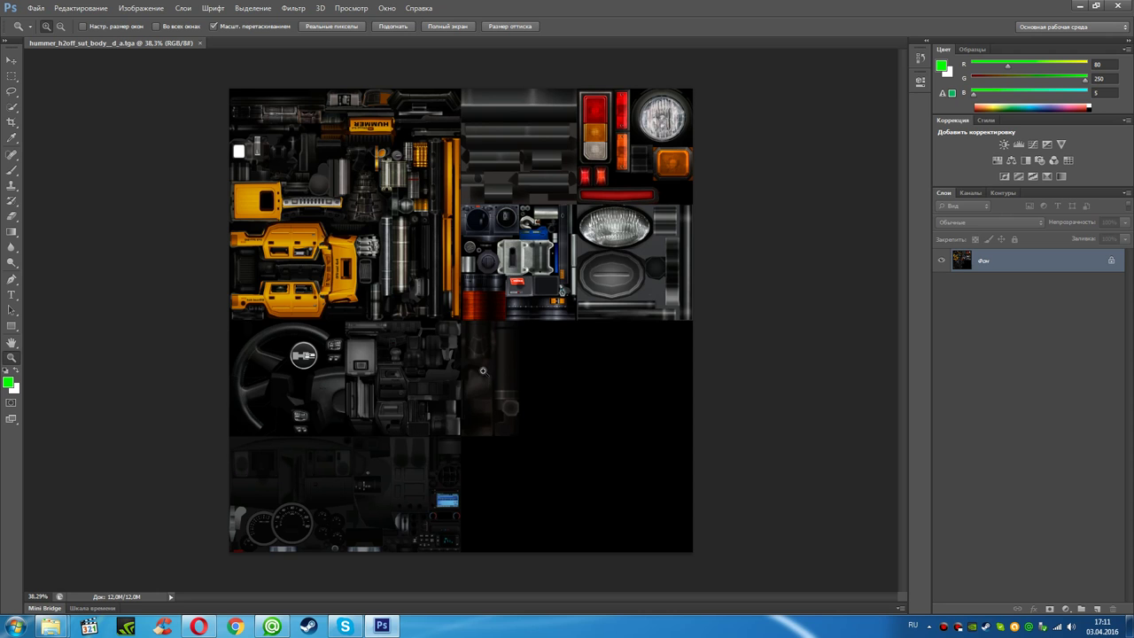
mouse_move(462, 381)
left_mouse_down()
mouse_move(434, 382)
mouse_move(462, 381)
left_mouse_up()
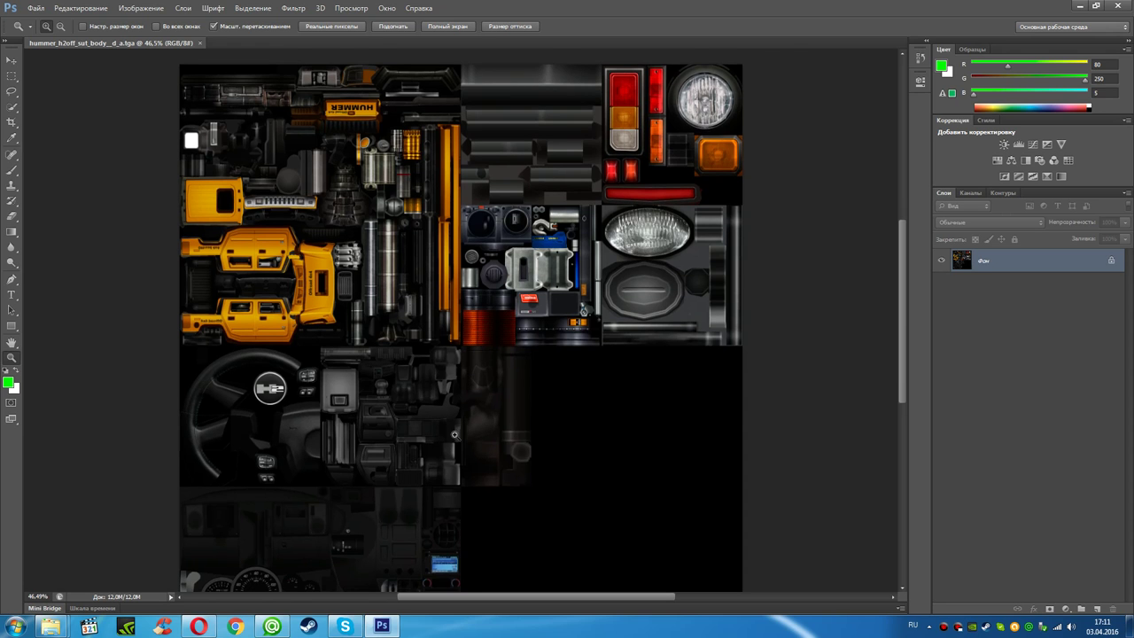
left_click_drag(454, 434, 469, 434)
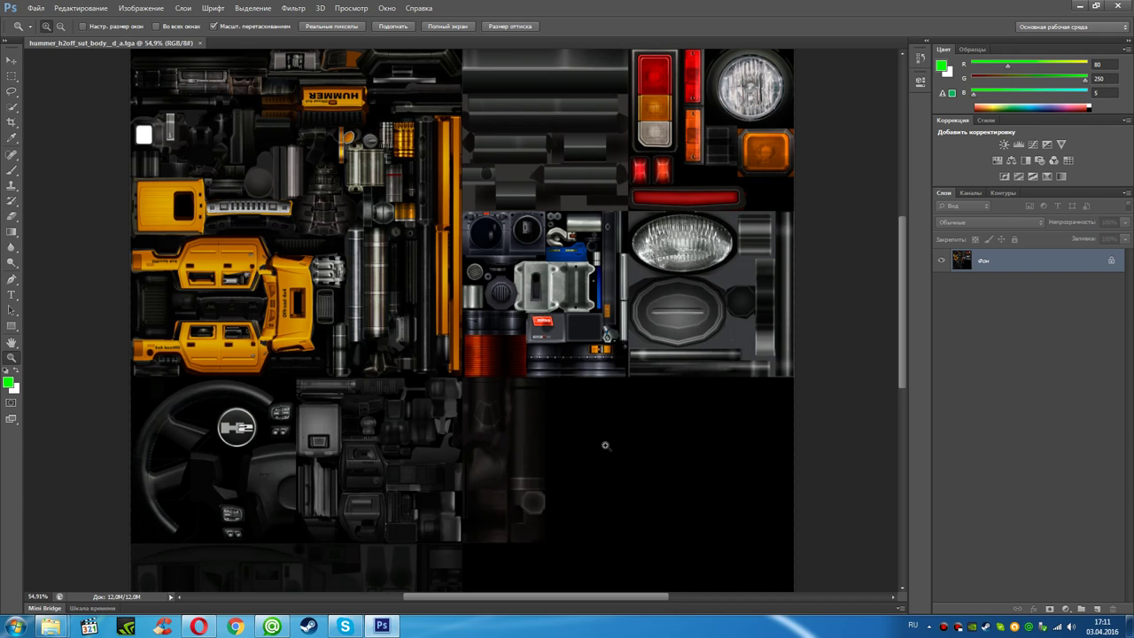
left_click(1120, 5)
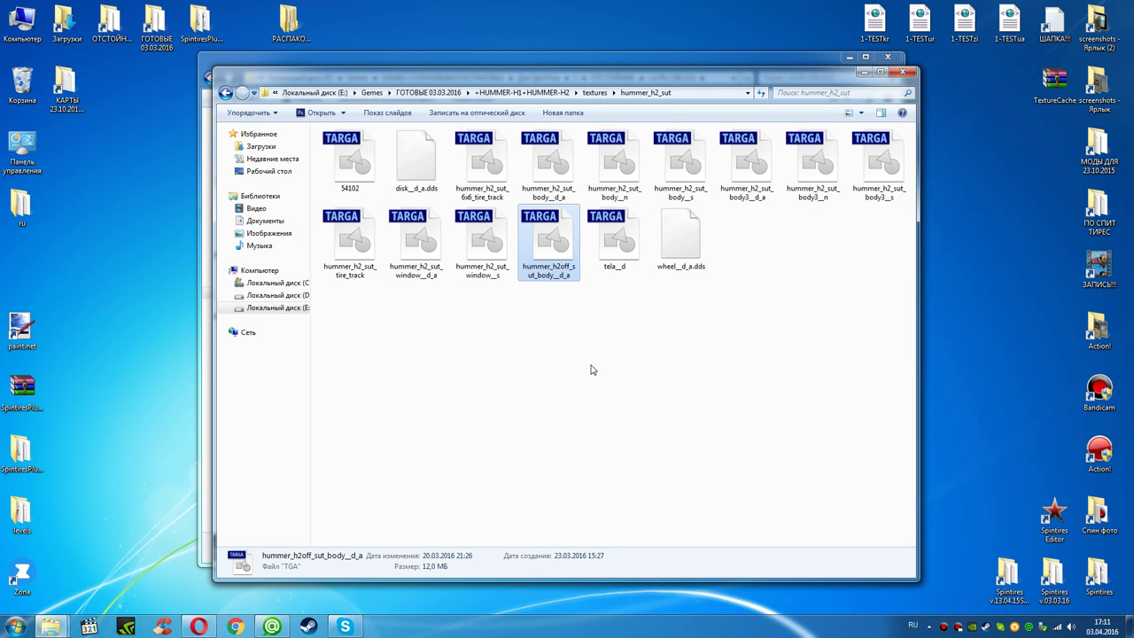
Step: Close the hummer_h2_sut folder window and launch paint.net from its desktop shortcut
left_click(903, 71)
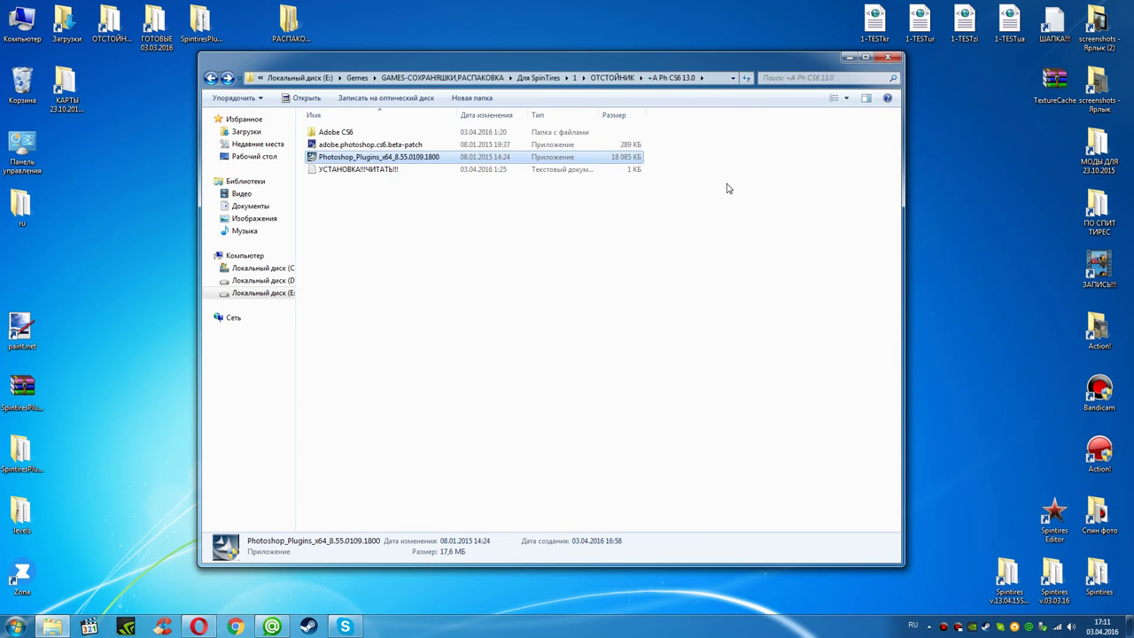
double_click(24, 328)
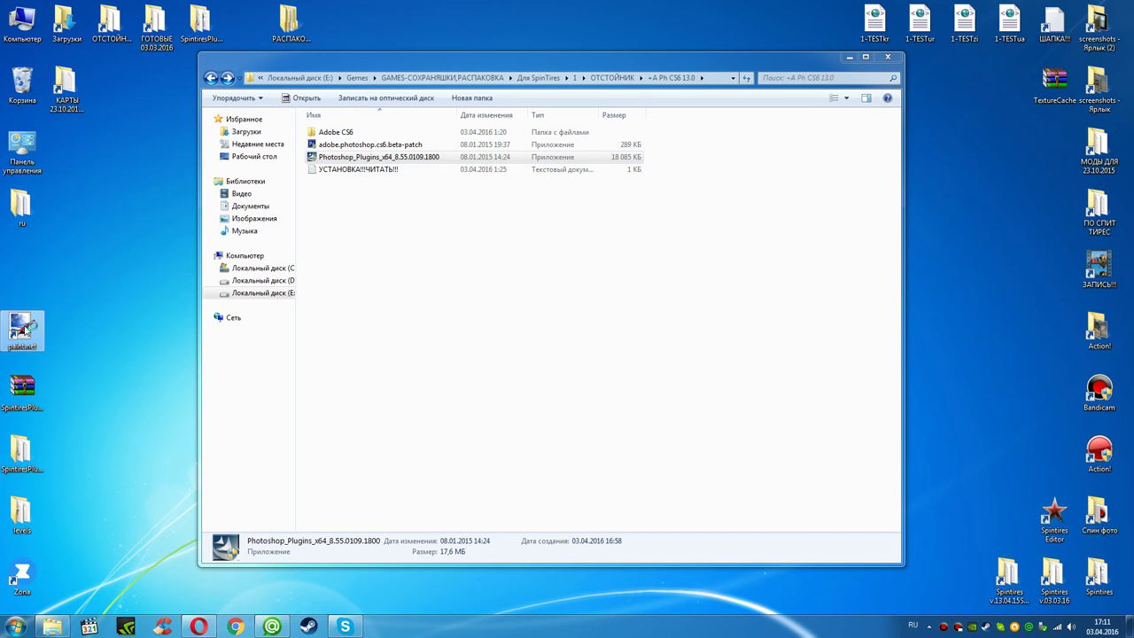
double_click(25, 327)
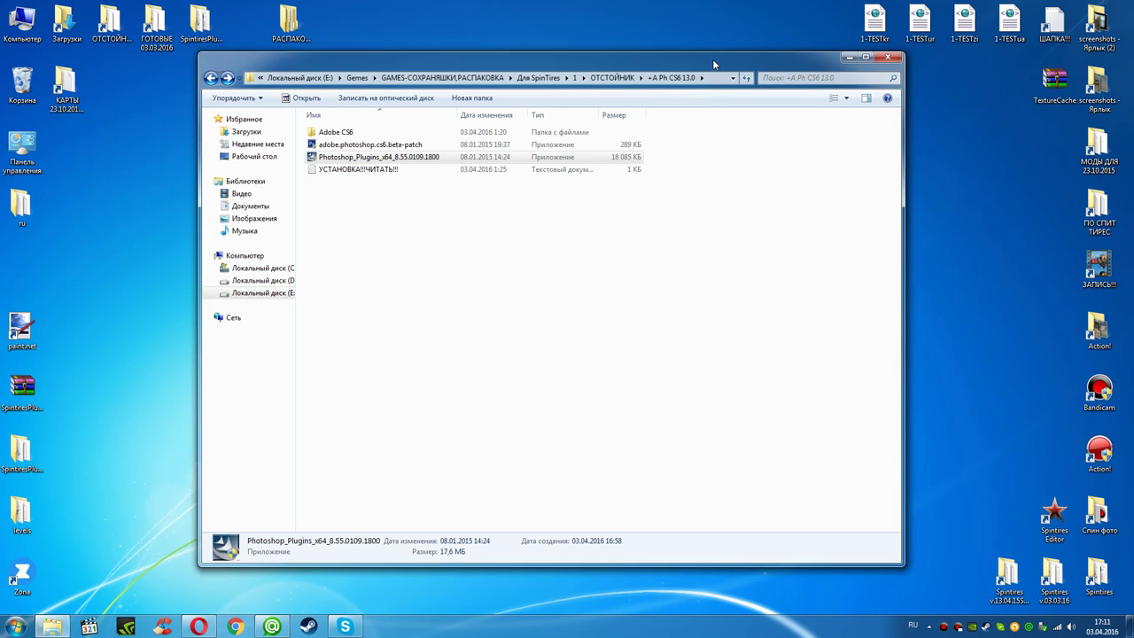
Step: Close the plugins folder window and then paint.net, leaving the empty desktop
mouse_move(714, 64)
left_mouse_down()
mouse_move(856, 155)
mouse_move(876, 97)
left_mouse_up()
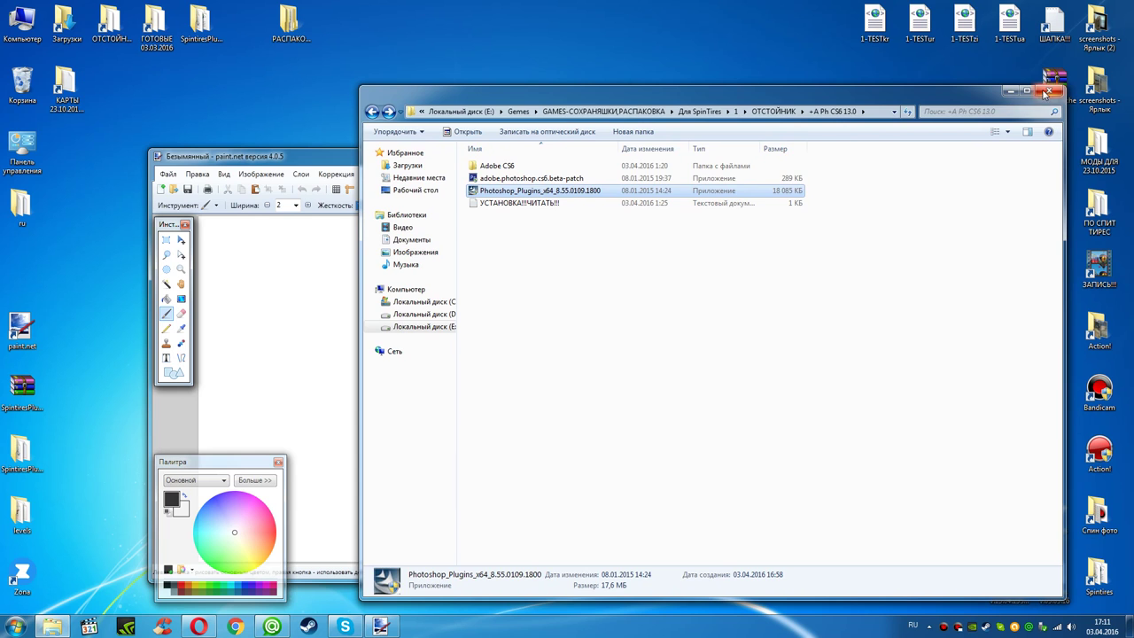
left_click(1048, 92)
left_click_drag(490, 165, 603, 72)
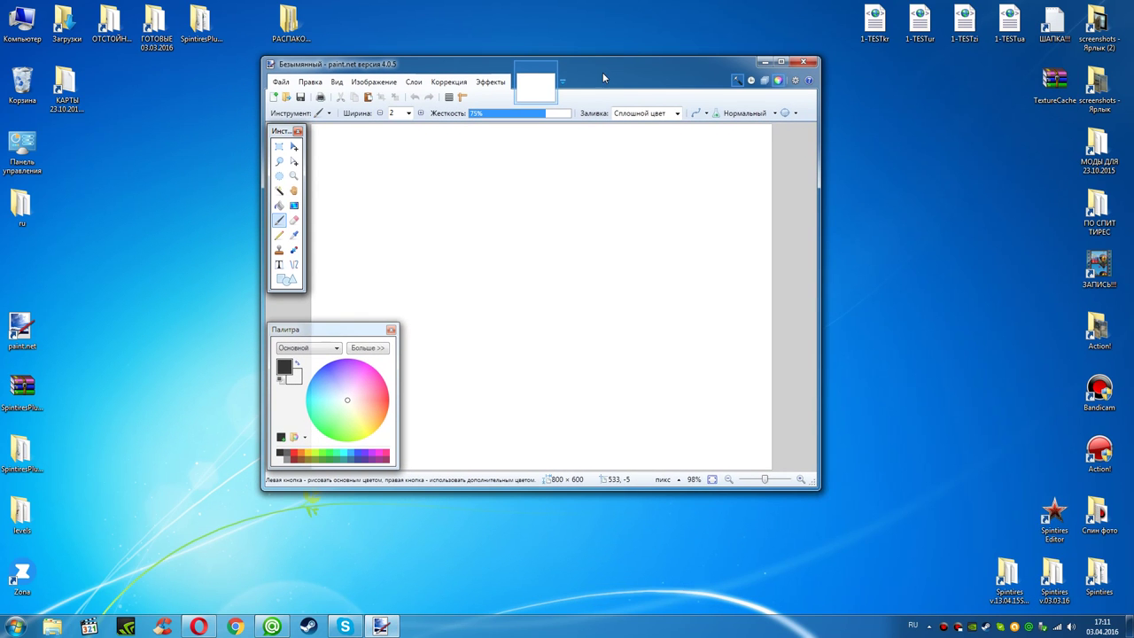
left_click(804, 61)
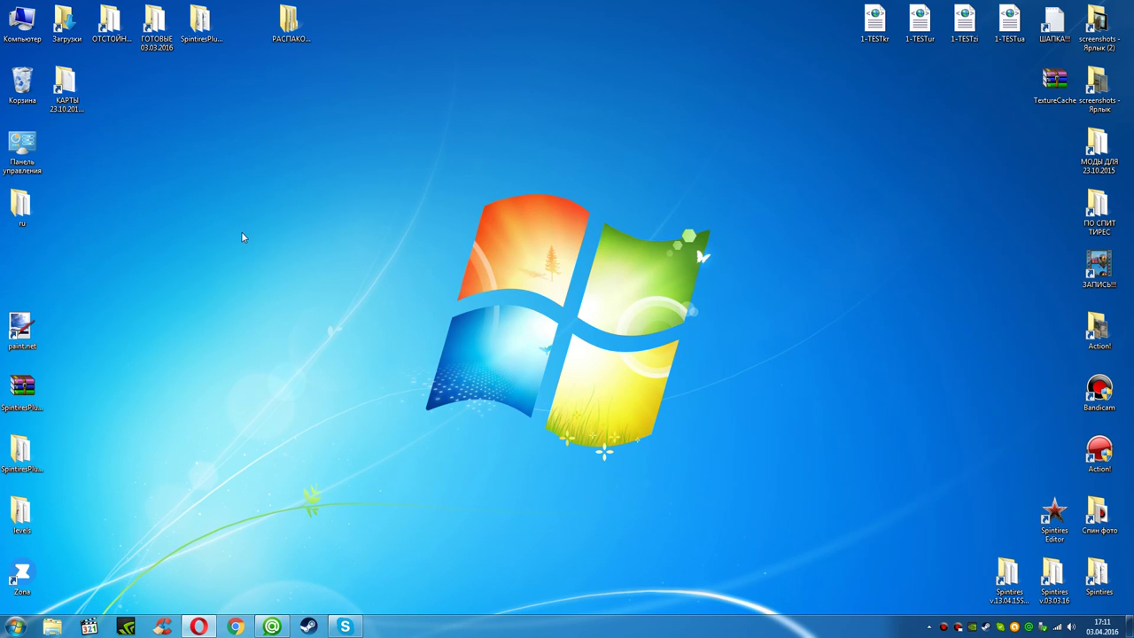
right_click(37, 81)
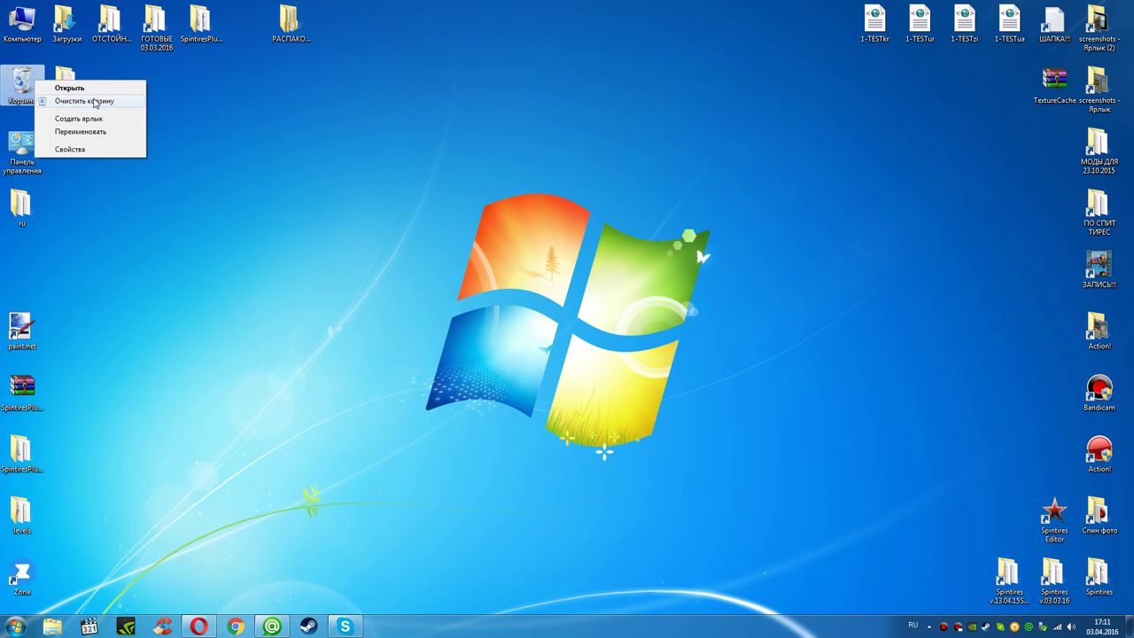
left_click(583, 257)
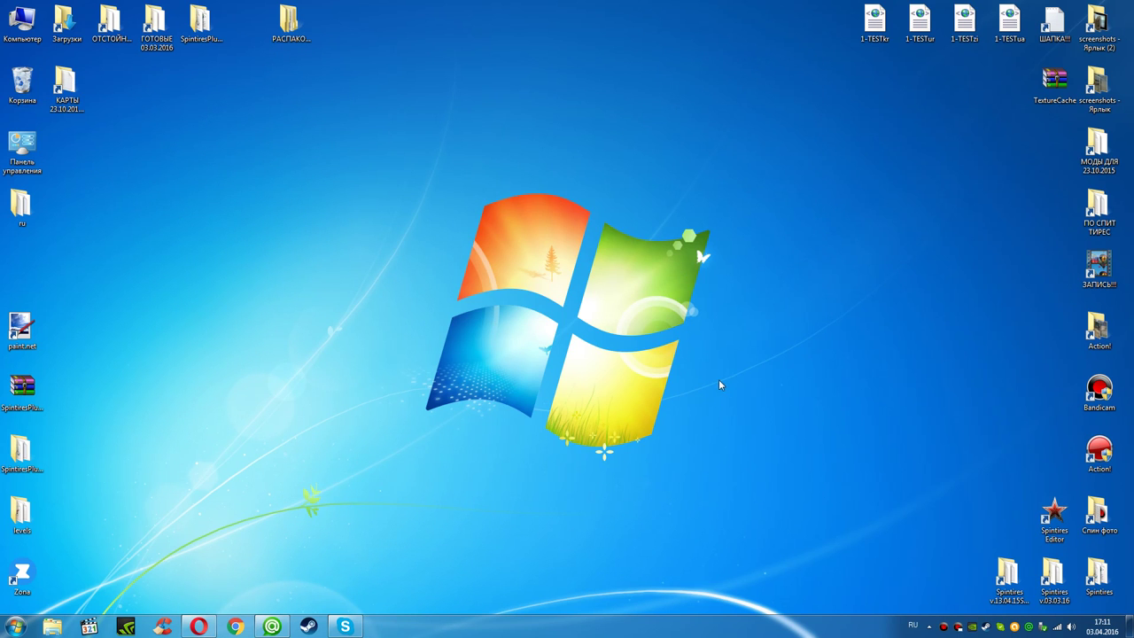